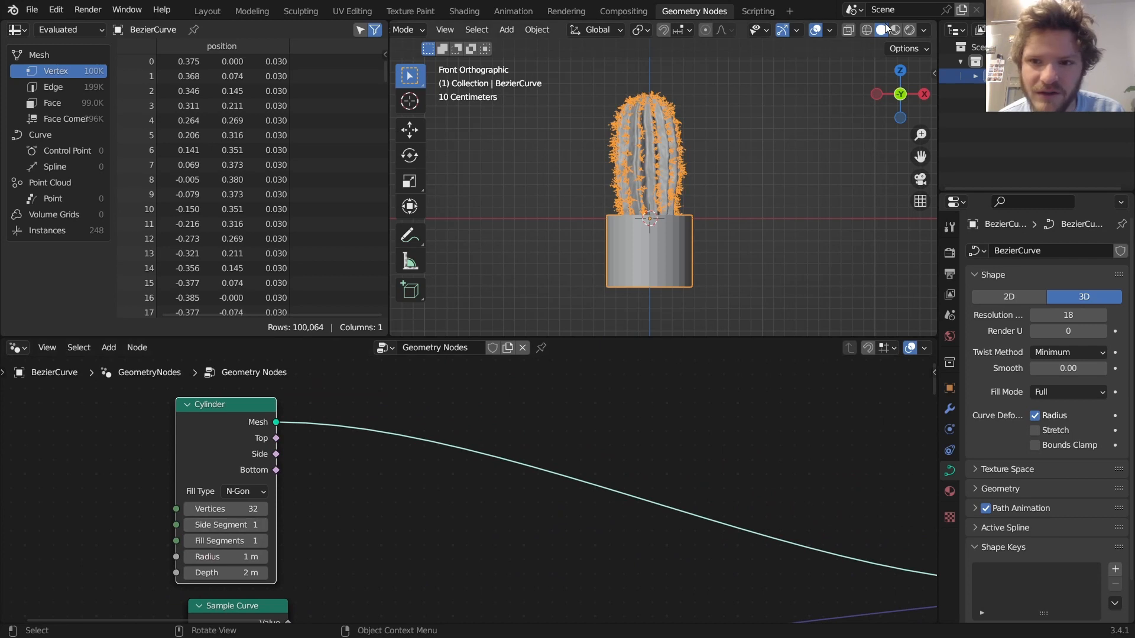
# Step: Switch the 3D viewport to wireframe shading and set the Cylinder node's Vertices to 100
pyautogui.click(868, 30)
pyautogui.moveTo(262, 497); pyautogui.dragTo(442, 459, button='middle')
pyautogui.scroll(2, 441, 457)
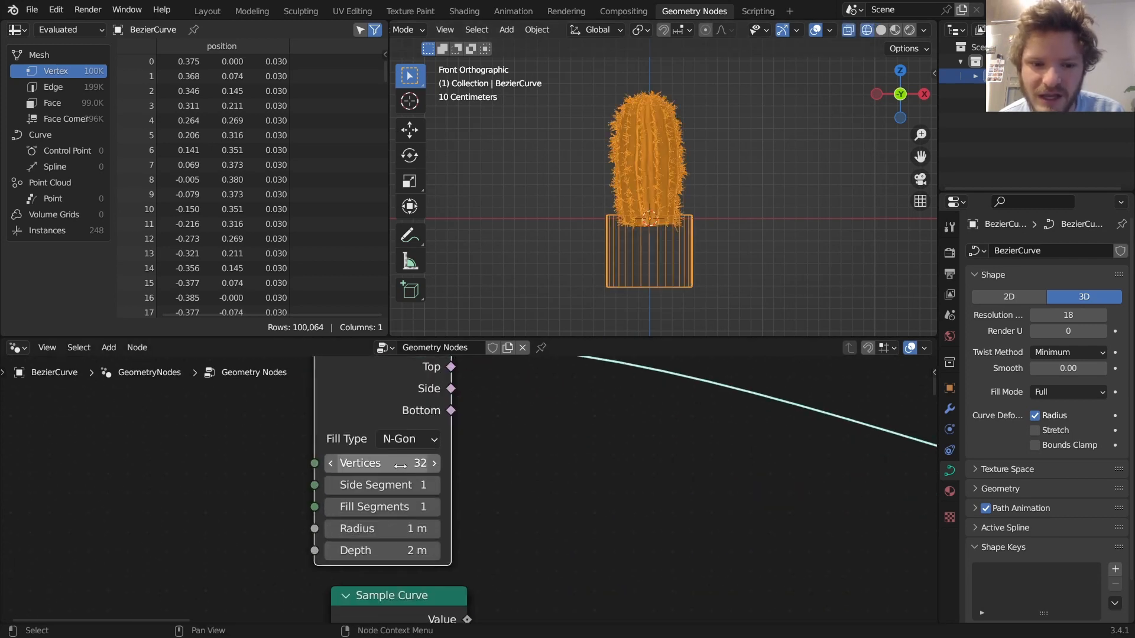
pyautogui.click(391, 463)
pyautogui.write('100')
pyautogui.press('Return')
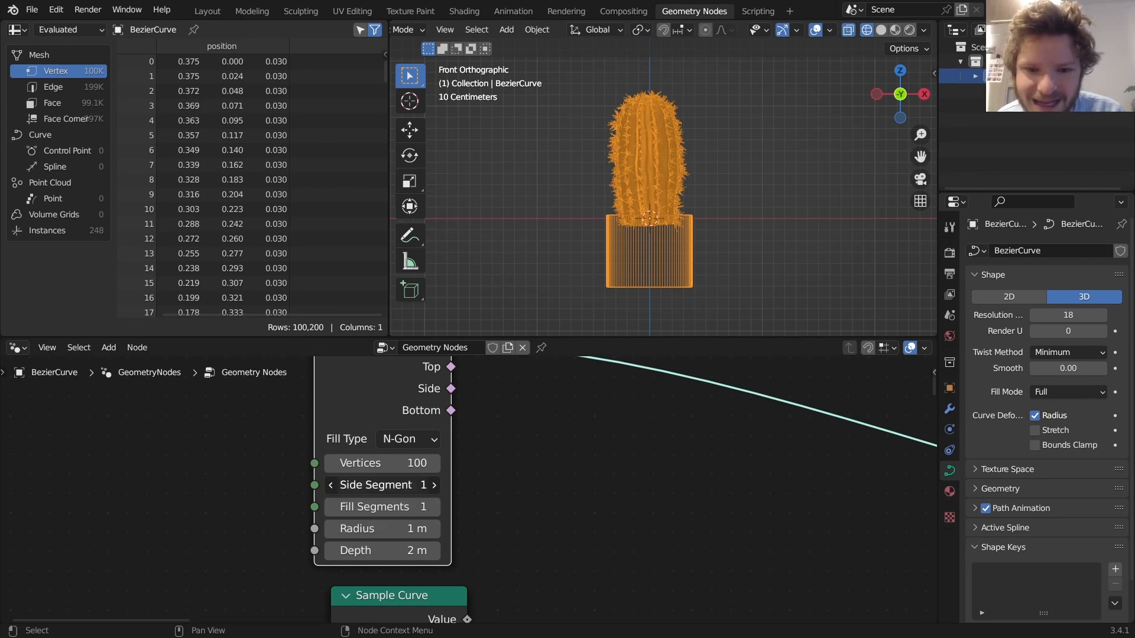
# Step: Set the Cylinder node's Side Segments to 50
pyautogui.moveTo(371, 486); pyautogui.dragTo(381, 485)
pyautogui.click(370, 491)
pyautogui.write('5')
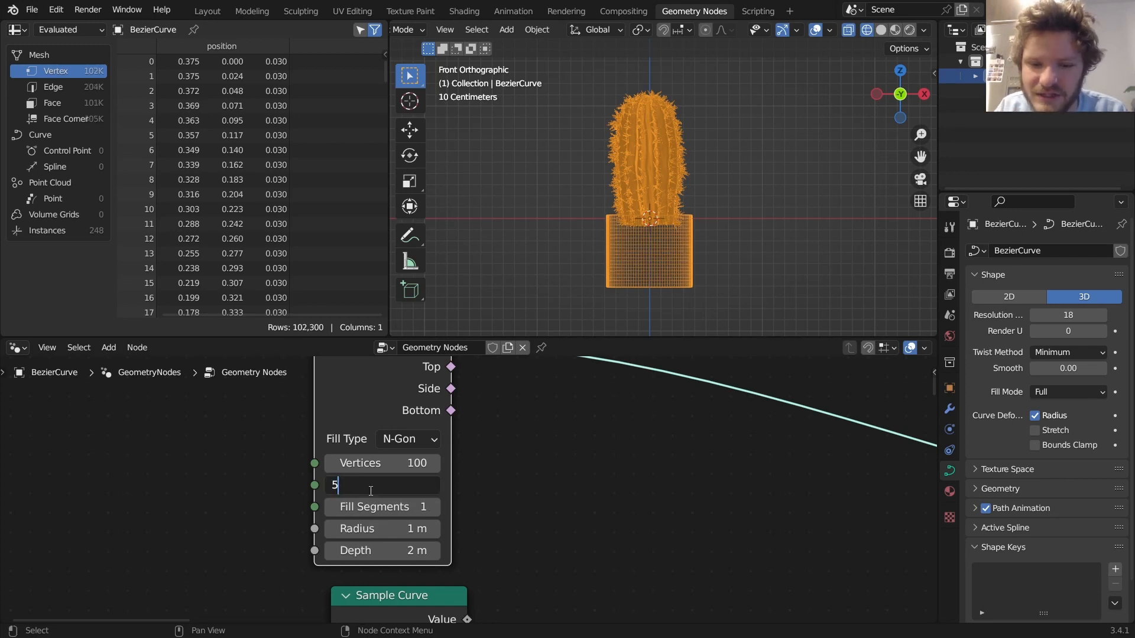
pyautogui.write('0')
pyautogui.press('Return')
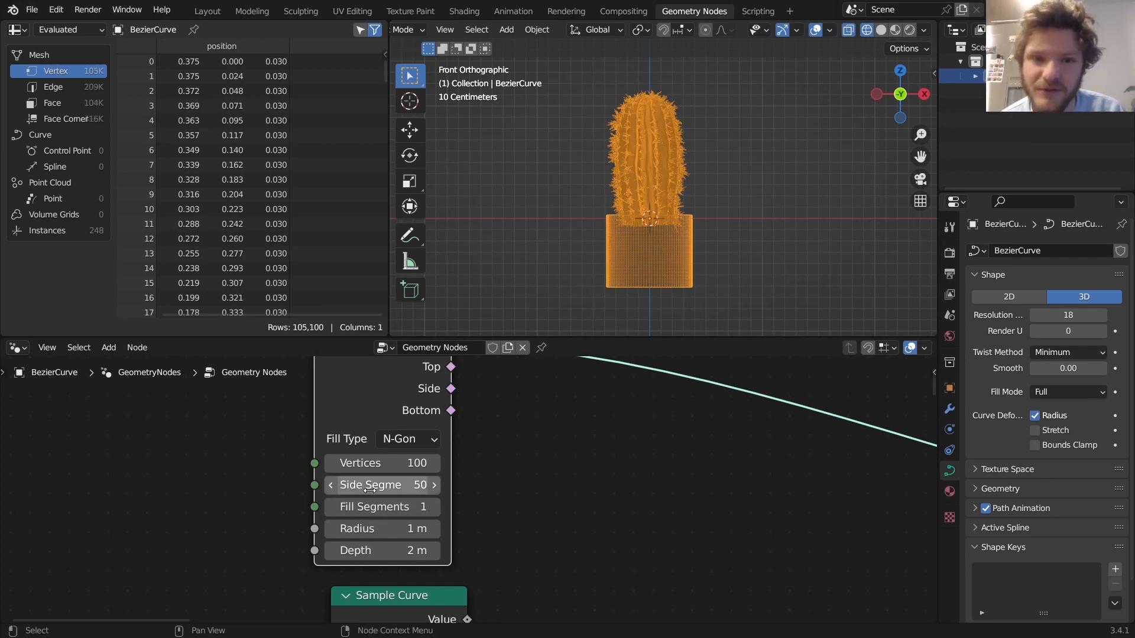
# Step: Add a Set Position node on the link between the Cylinder's Mesh output and the Transform node
pyautogui.scroll(-3, 629, 438)
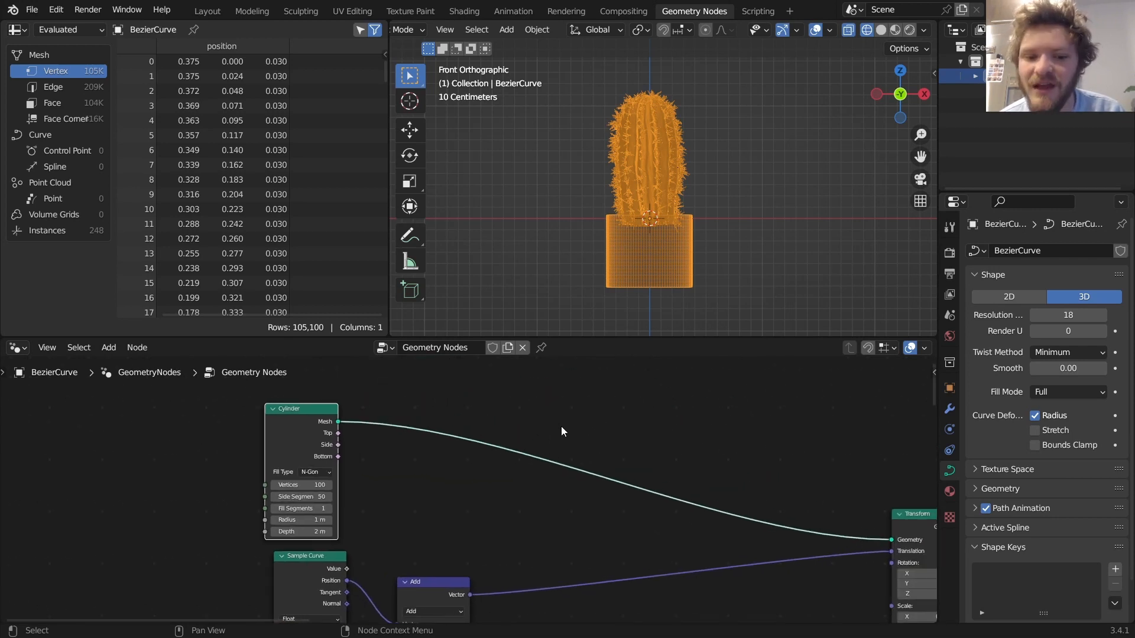
pyautogui.hotkey('shift', 'a')
pyautogui.write('set')
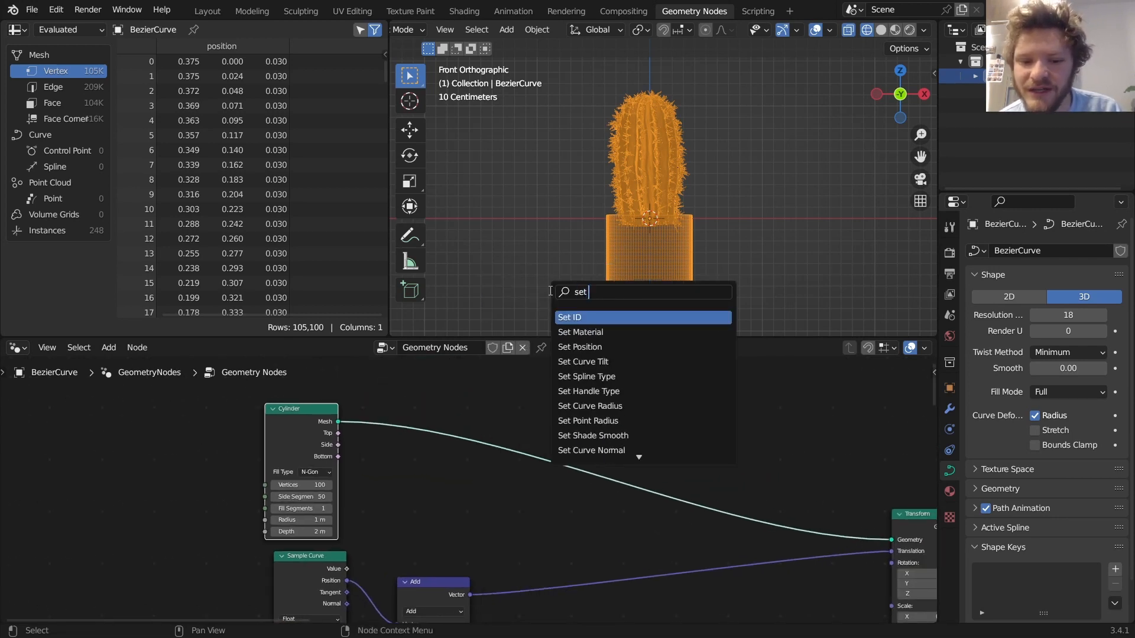
pyautogui.write(' po')
pyautogui.press('Return')
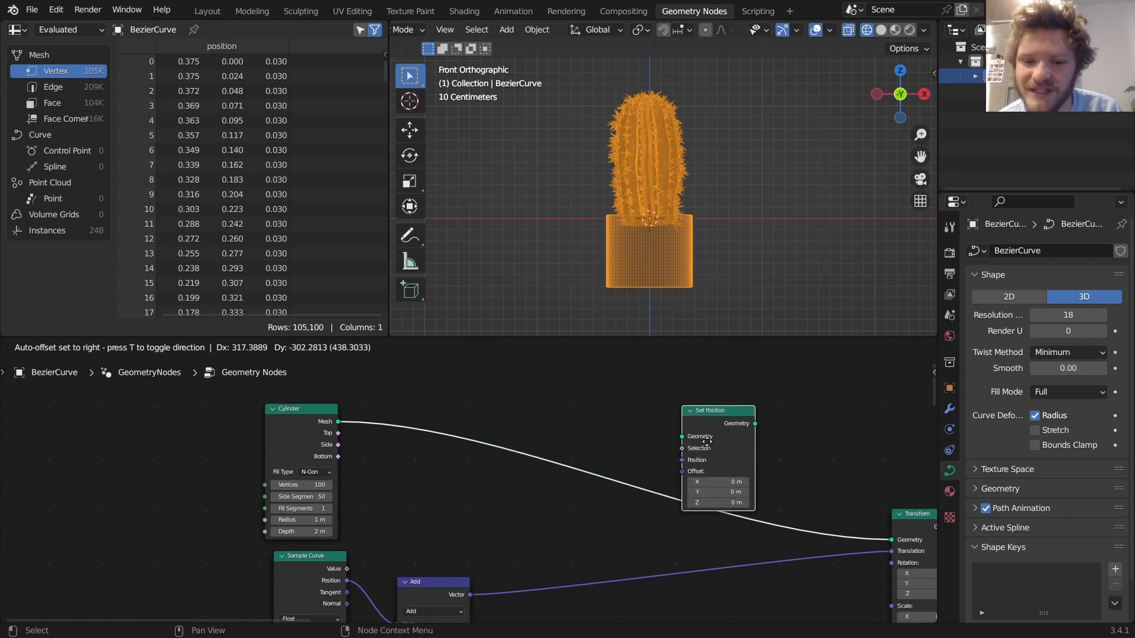
pyautogui.click(708, 419)
pyautogui.moveTo(708, 419); pyautogui.dragTo(721, 400)
pyautogui.moveTo(867, 147); pyautogui.dragTo(654, 236, button='middle')
pyautogui.press('d')
pyautogui.moveTo(572, 222); pyautogui.dragTo(660, 210)
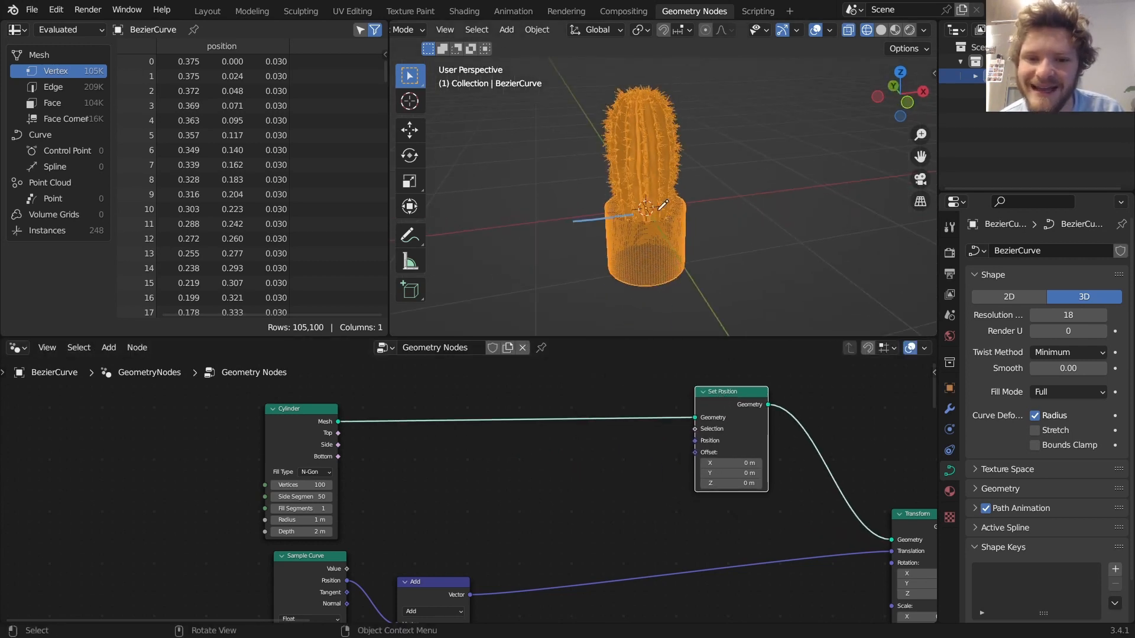
pyautogui.moveTo(616, 176); pyautogui.dragTo(677, 255)
pyautogui.hotkey('ctrl', 'z')
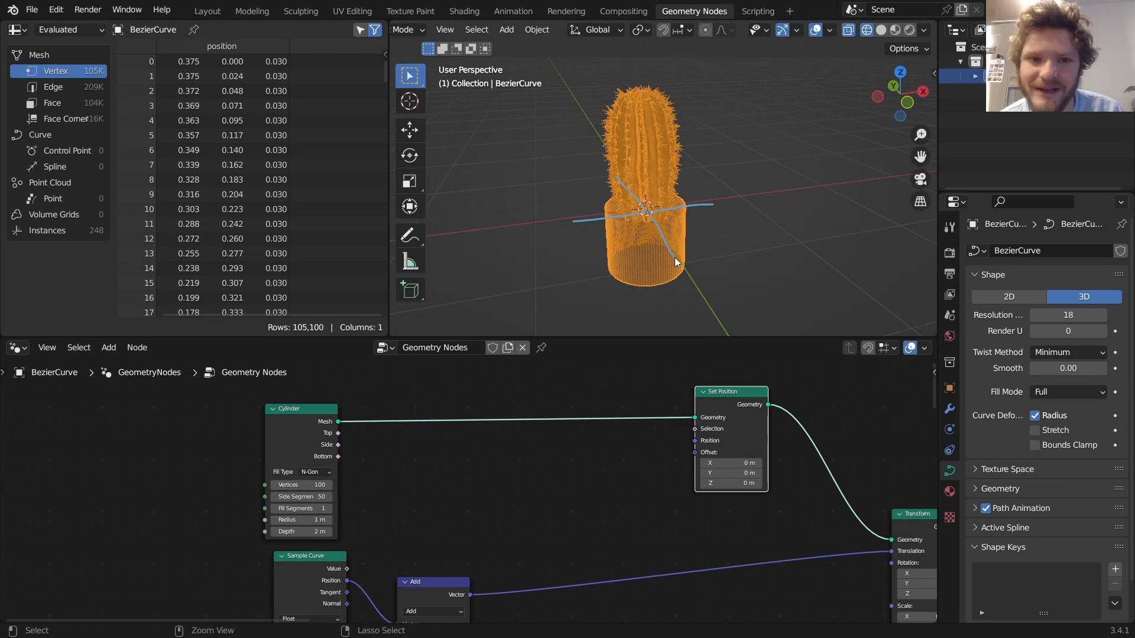
pyautogui.hotkey('ctrl', 'z')
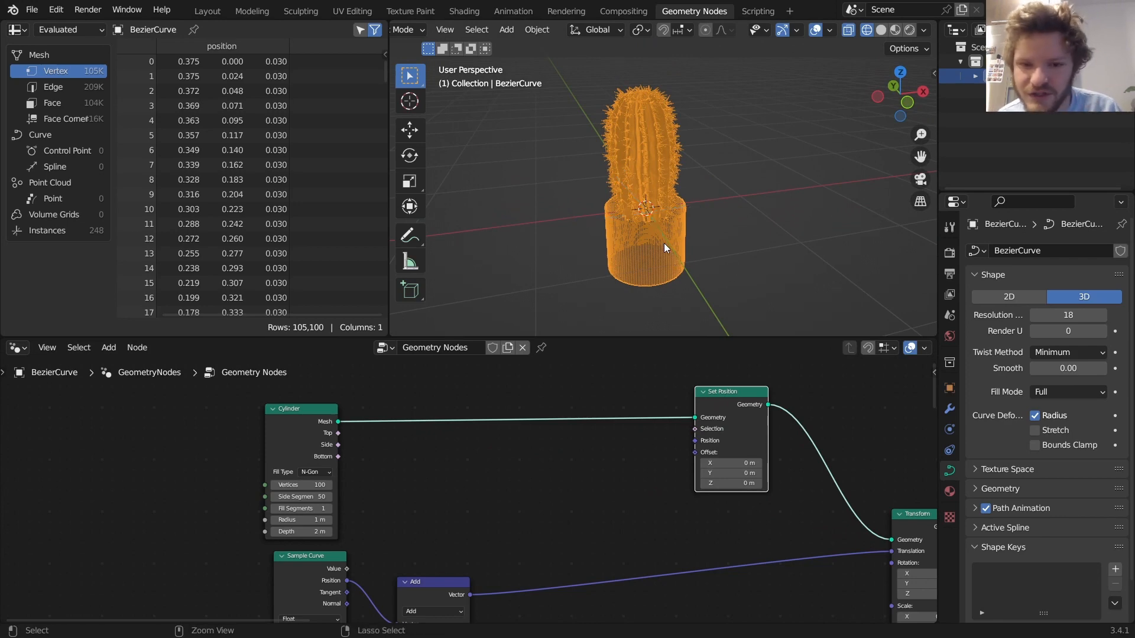
pyautogui.click(910, 100)
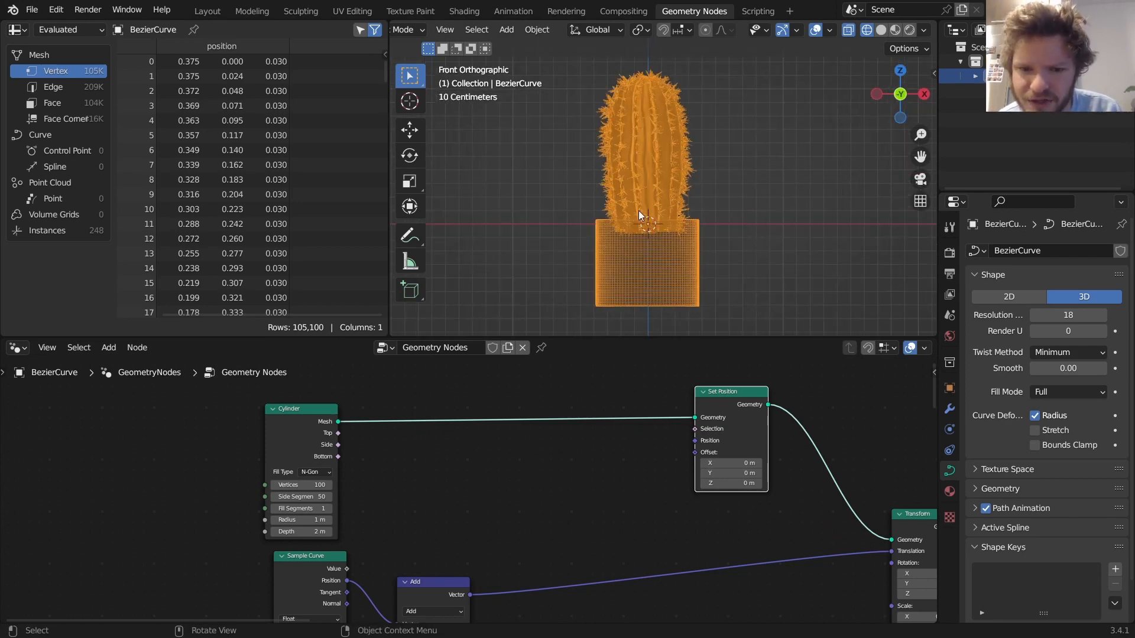
# Step: Move the Cylinder node away from Set Position to make room and add a Position node beside it
pyautogui.moveTo(462, 431); pyautogui.dragTo(538, 433, button='middle')
pyautogui.moveTo(470, 402); pyautogui.dragTo(360, 394)
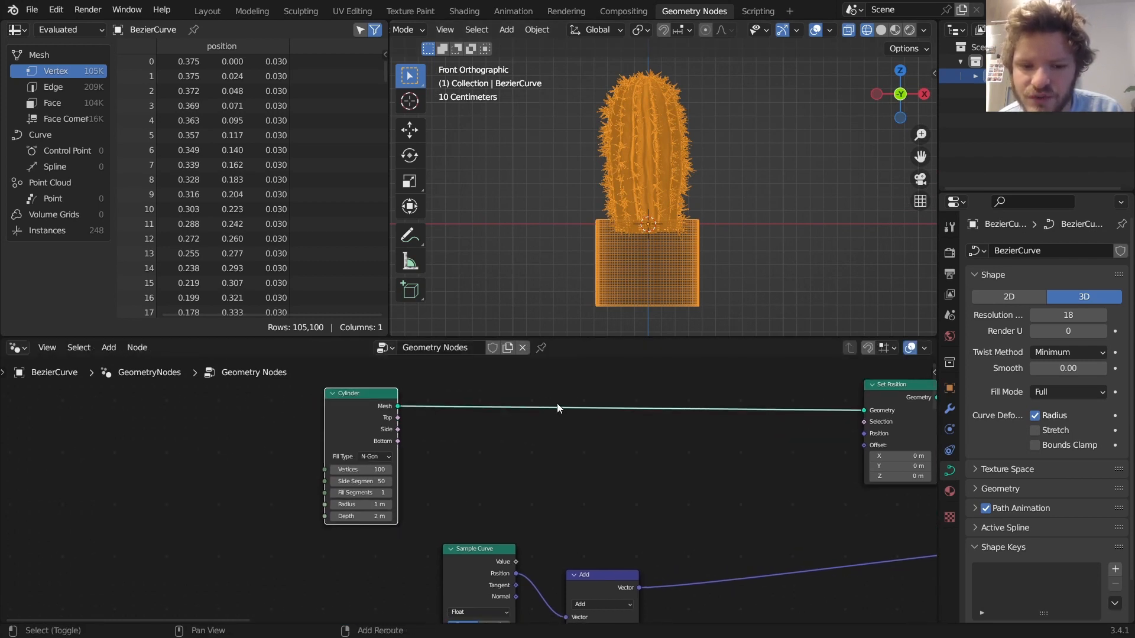
pyautogui.hotkey('shift', 'a')
pyautogui.click(494, 289)
pyautogui.write('po')
pyautogui.press('Down')
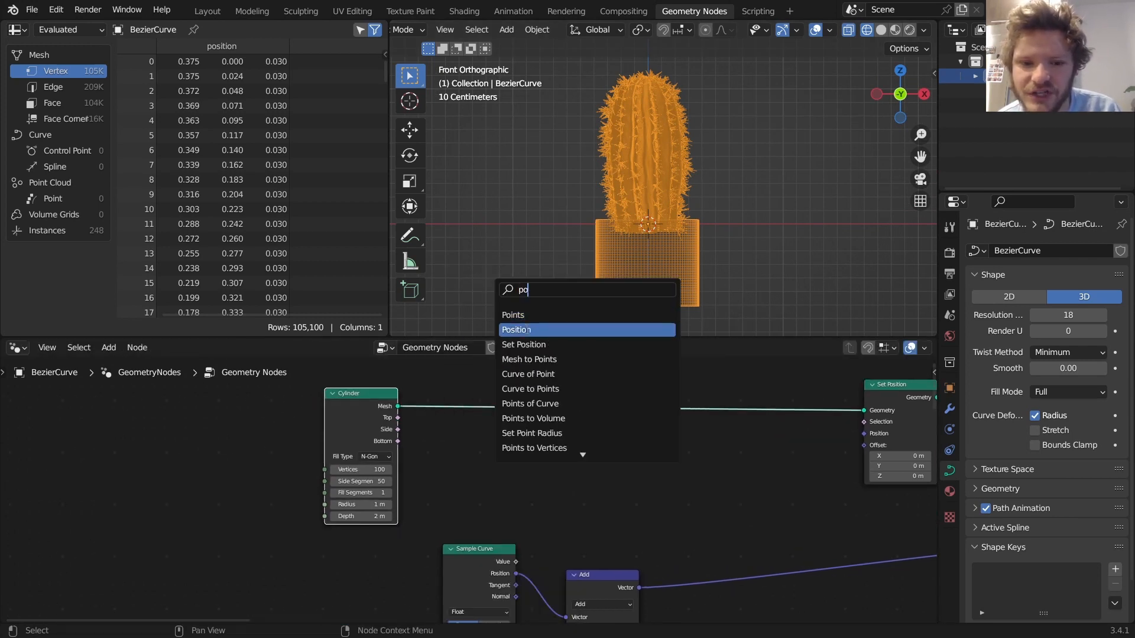
pyautogui.press('Return')
pyautogui.click(447, 491)
# Step: Add a Separate XYZ node after the Position node and connect Position to its Vector input
pyautogui.hotkey('shift', 'a')
pyautogui.click(427, 288)
pyautogui.write('se')
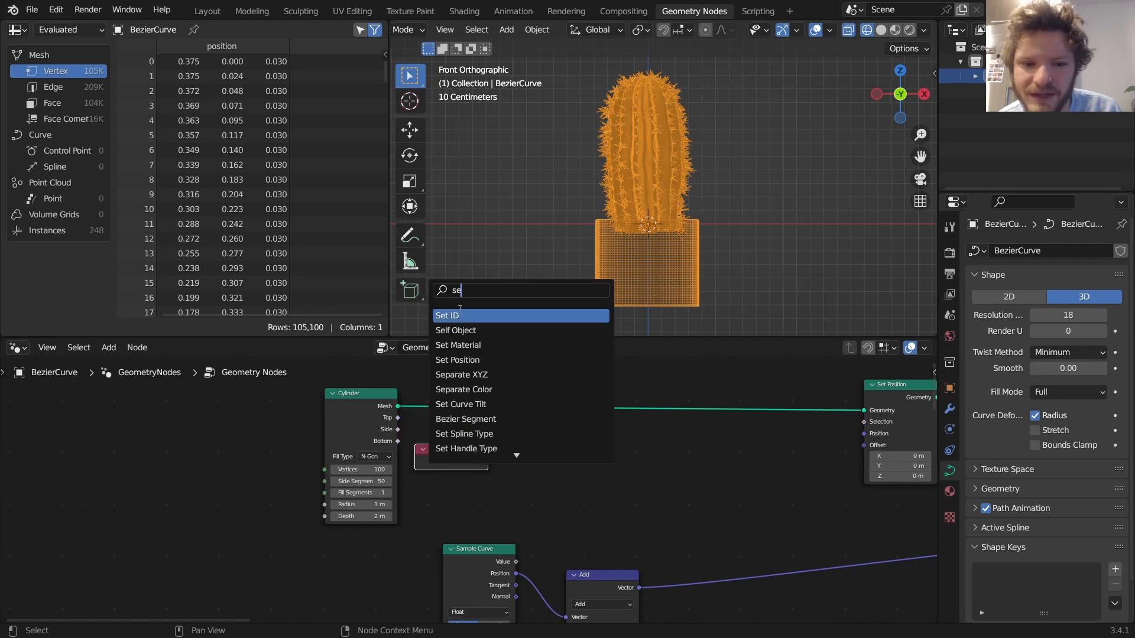
pyautogui.press('Down')
pyautogui.press('Down')
pyautogui.press('Down')
pyautogui.press('Down')
pyautogui.press('Return')
pyautogui.click(561, 500)
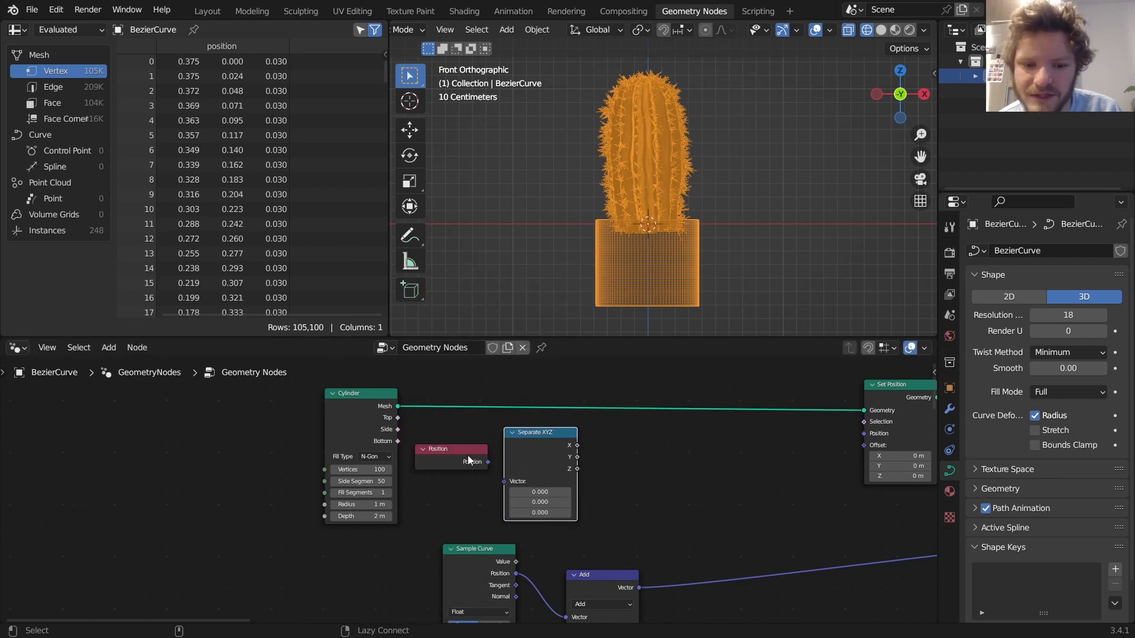
pyautogui.moveTo(488, 461); pyautogui.dragTo(504, 481)
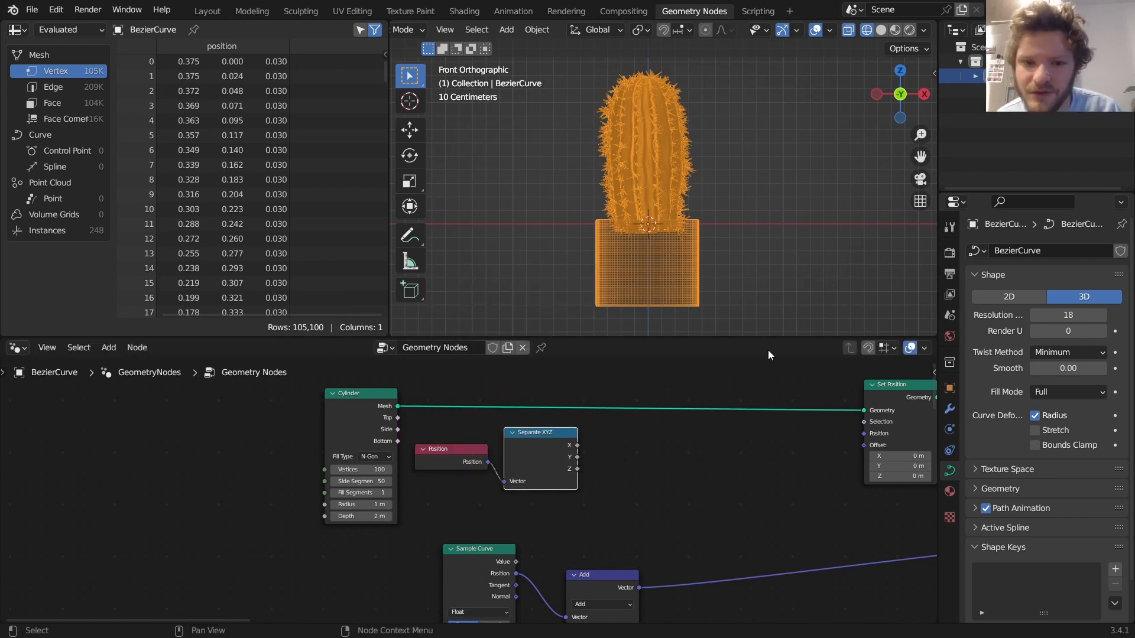
pyautogui.moveTo(576, 243)
pyautogui.mouseDown()
pyautogui.moveTo(733, 243)
pyautogui.moveTo(579, 215)
pyautogui.mouseUp()
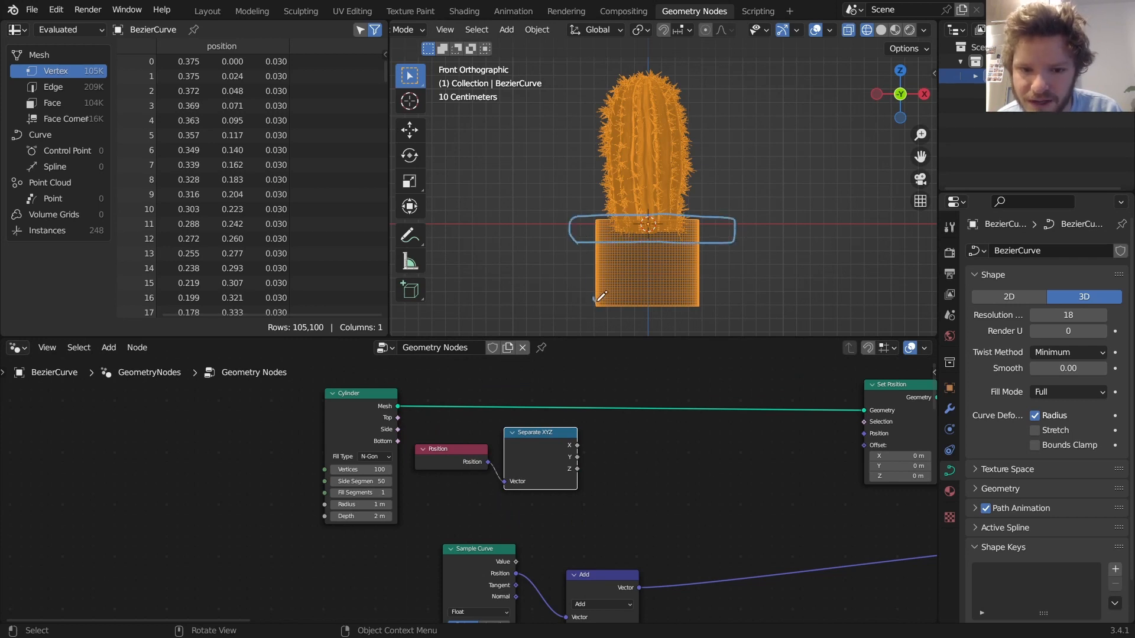
pyautogui.moveTo(590, 300)
pyautogui.mouseDown(button='right')
pyautogui.moveTo(525, 259)
pyautogui.moveTo(810, 232)
pyautogui.moveTo(575, 221)
pyautogui.moveTo(652, 227)
pyautogui.mouseUp(button='right')
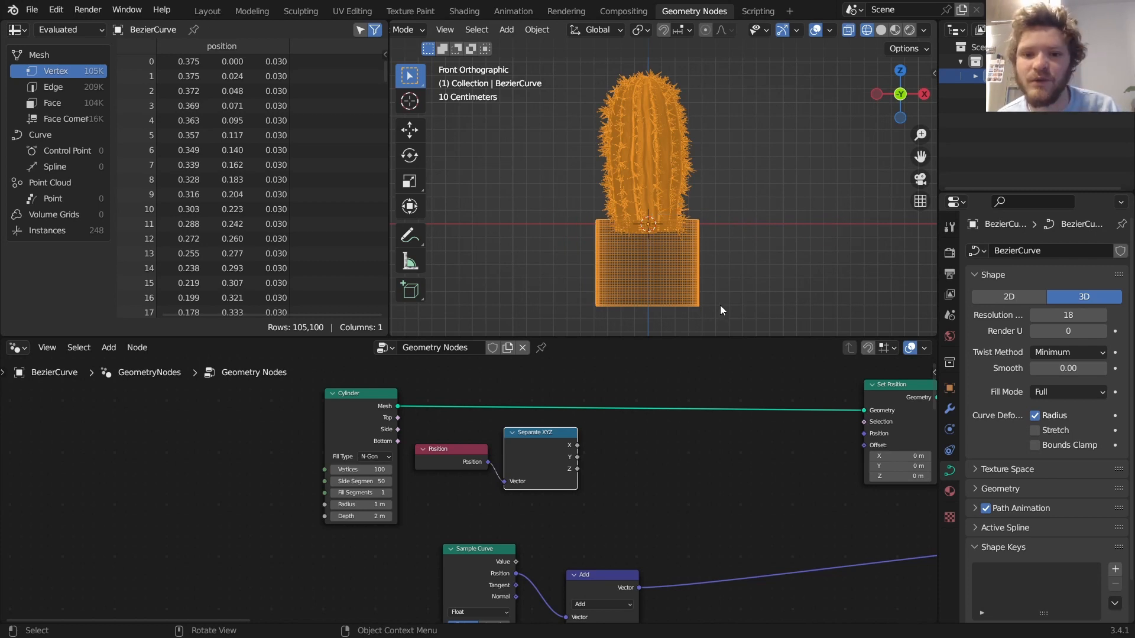
pyautogui.moveTo(716, 302); pyautogui.dragTo(716, 208)
pyautogui.hotkey('ctrl', 'z')
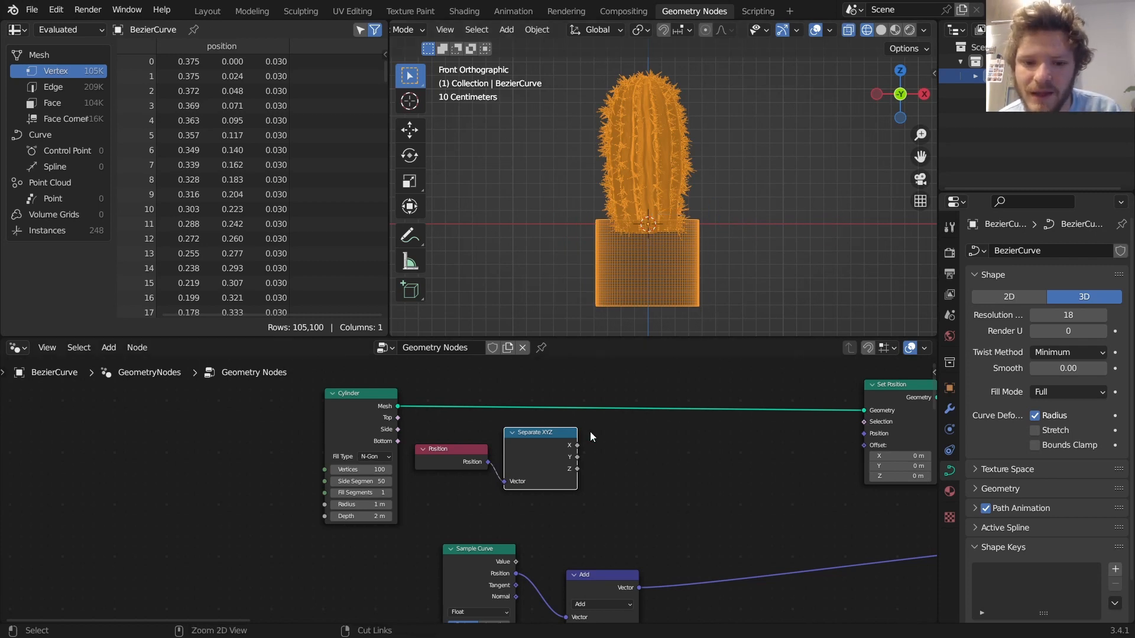
# Step: Add a Map Range node after Separate XYZ and connect the Z output to its Value input
pyautogui.scroll(2, 590, 437)
pyautogui.hotkey('shift', 'a')
pyautogui.write('ra')
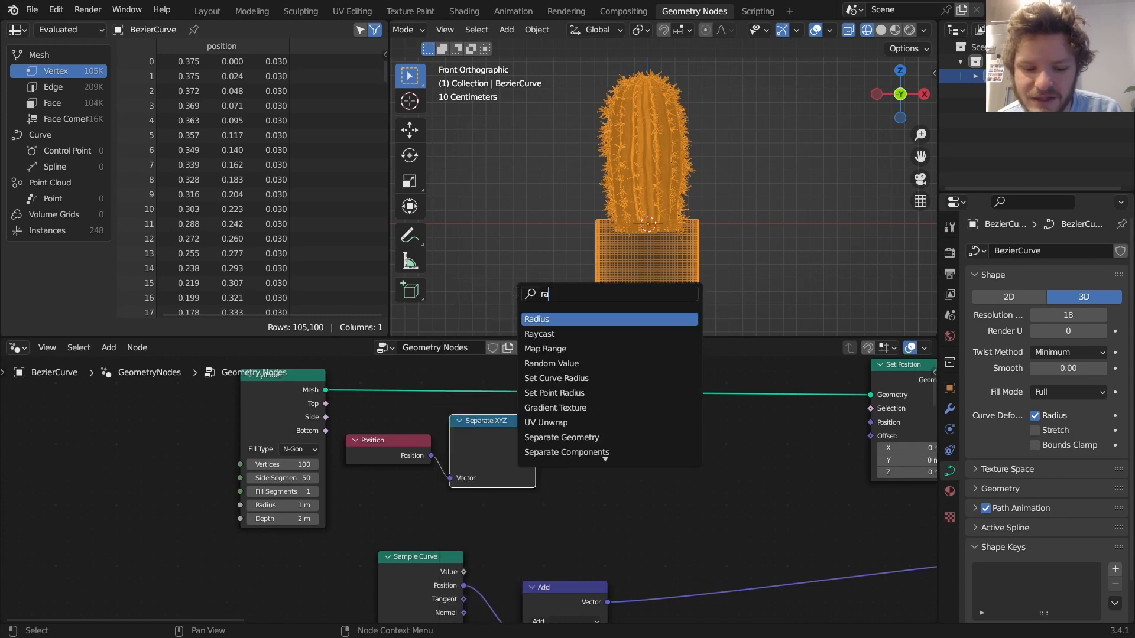
pyautogui.write('ng')
pyautogui.press('Return')
pyautogui.click(542, 474)
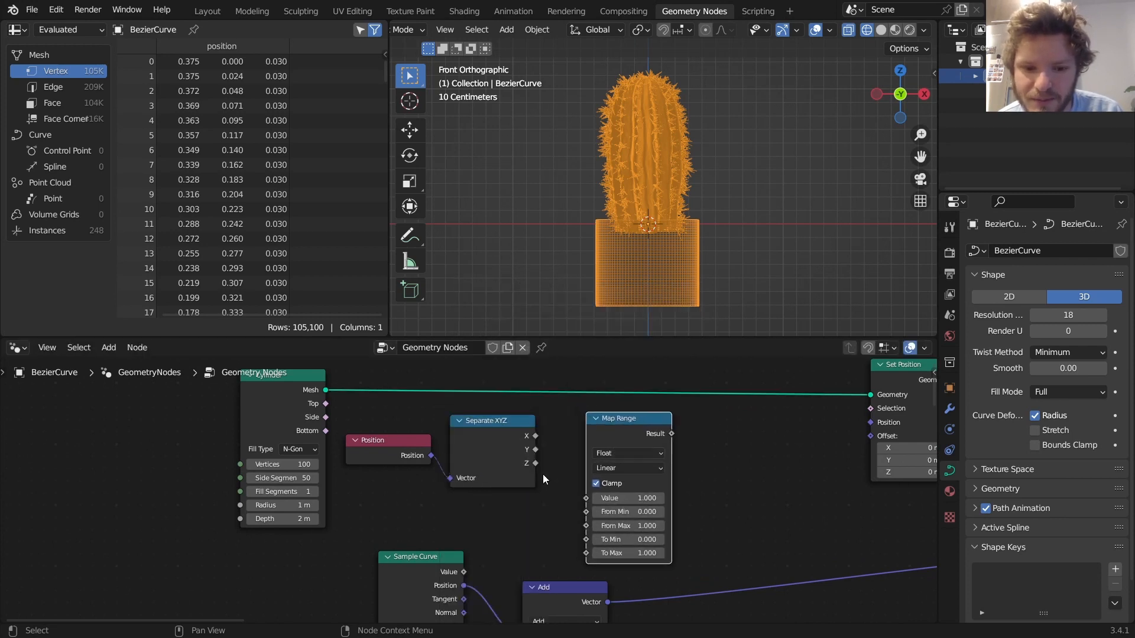
pyautogui.moveTo(534, 463); pyautogui.dragTo(586, 498)
# Step: Preview the Cylinder mesh alone to examine its vertical extent, and restore the preview of the complete potted cactus
pyautogui.moveTo(273, 518); pyautogui.dragTo(396, 512, button='middle')
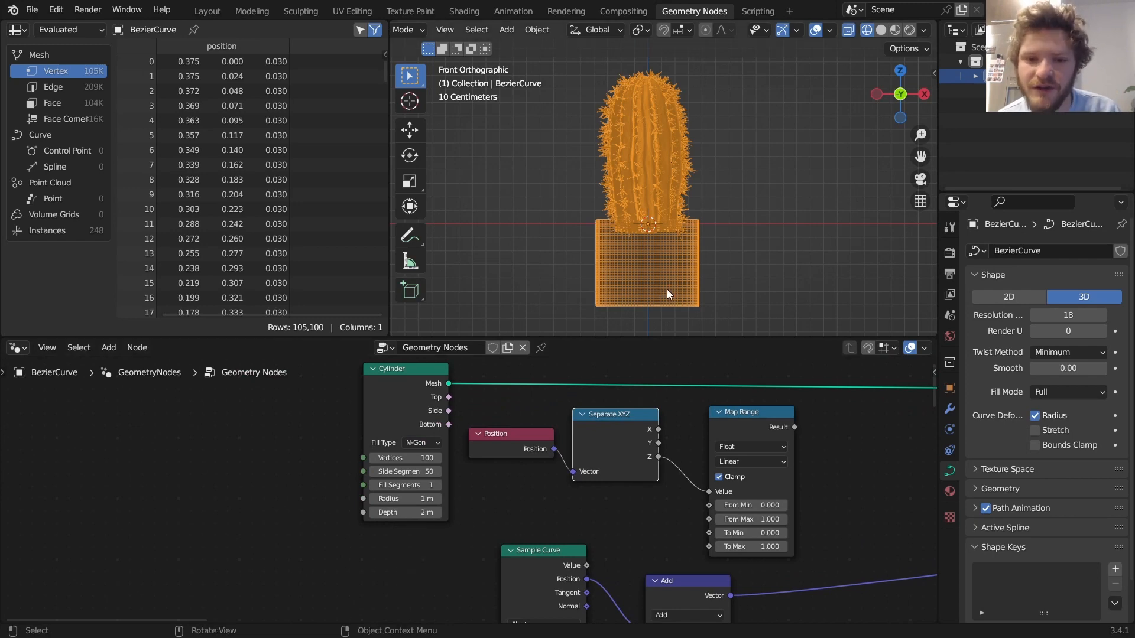
pyautogui.keyDown('ctrl'); pyautogui.keyDown('shift'); pyautogui.click(416, 375); pyautogui.keyUp('shift'); pyautogui.keyUp('ctrl')
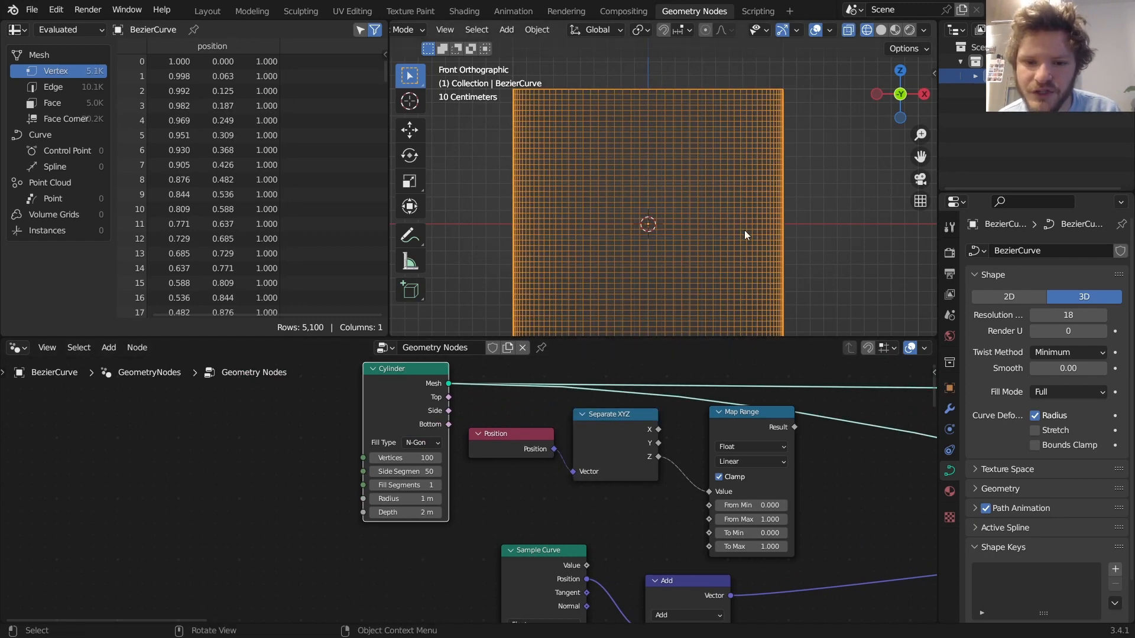
pyautogui.scroll(-5, 481, 449)
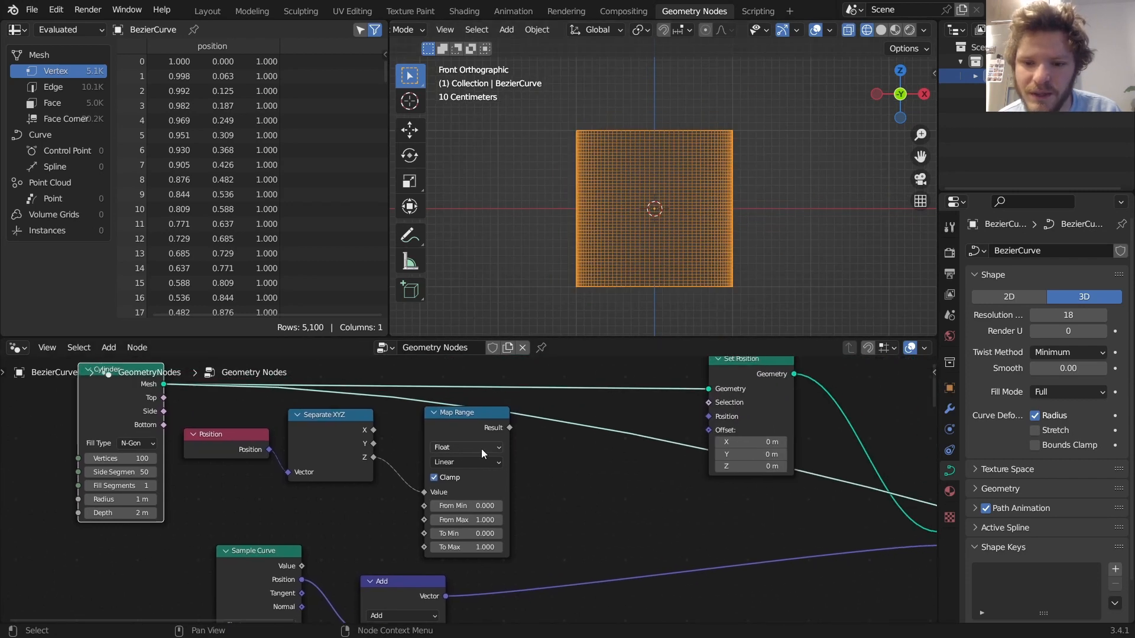
pyautogui.moveTo(625, 472); pyautogui.dragTo(169, 370, button='middle')
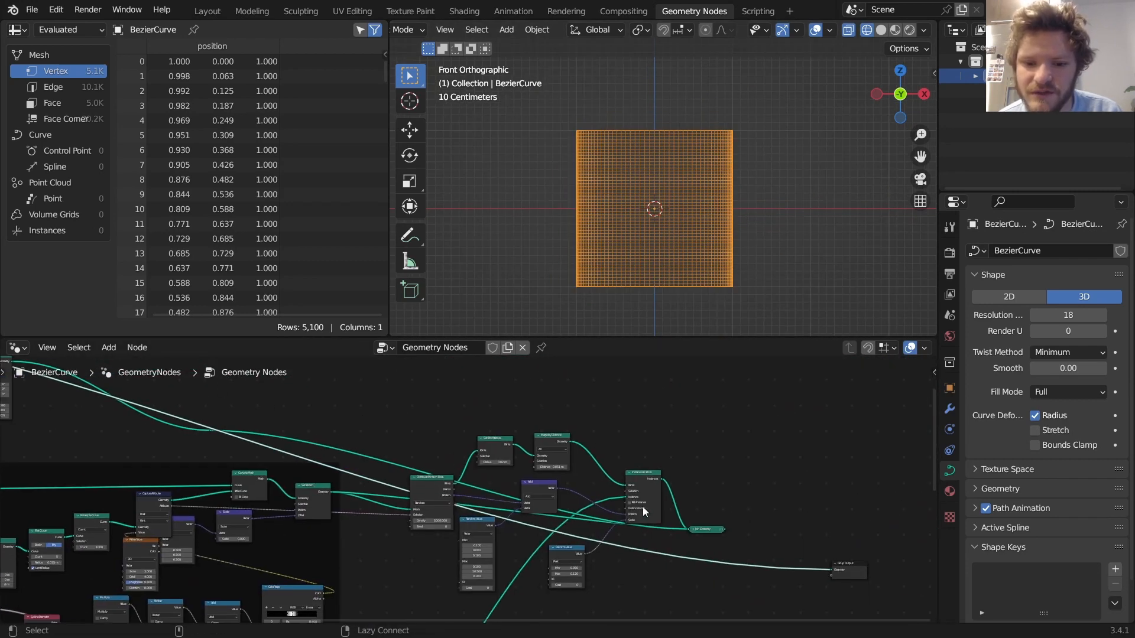
pyautogui.keyDown('ctrl'); pyautogui.keyDown('shift'); pyautogui.click(699, 529); pyautogui.keyUp('shift'); pyautogui.keyUp('ctrl')
pyautogui.moveTo(224, 431); pyautogui.dragTo(750, 450, button='middle')
pyautogui.scroll(8, 455, 482)
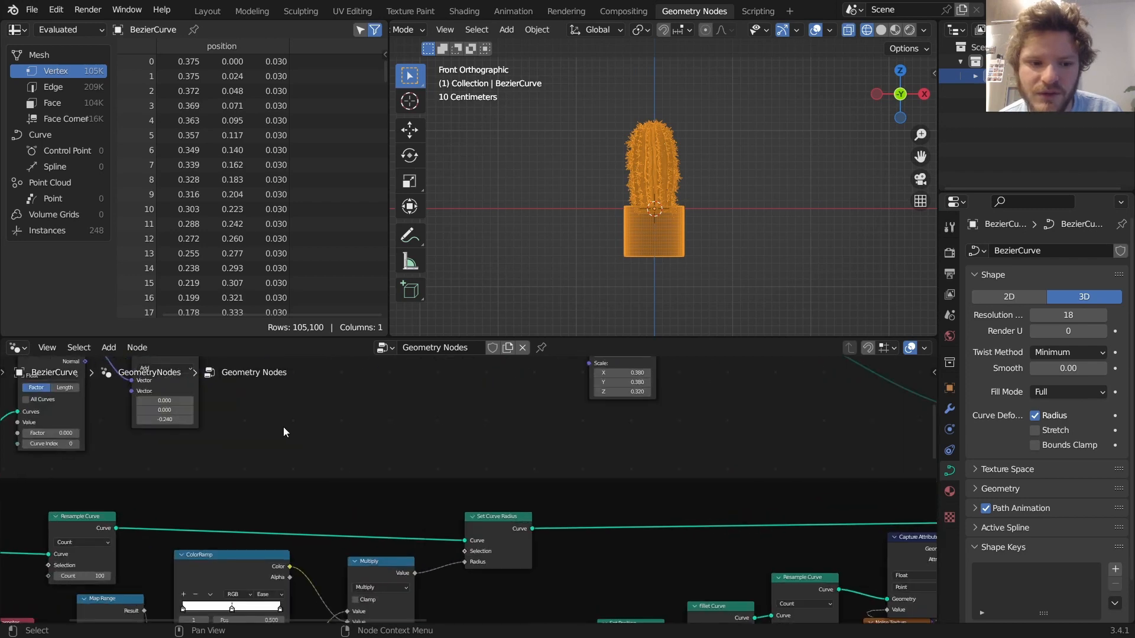
# Step: Set the Map Range node's From Min to -1 and move the node closer to Separate XYZ
pyautogui.moveTo(211, 421); pyautogui.dragTo(575, 534, button='middle')
pyautogui.scroll(3, 575, 464)
pyautogui.moveTo(575, 458); pyautogui.dragTo(571, 568, button='middle')
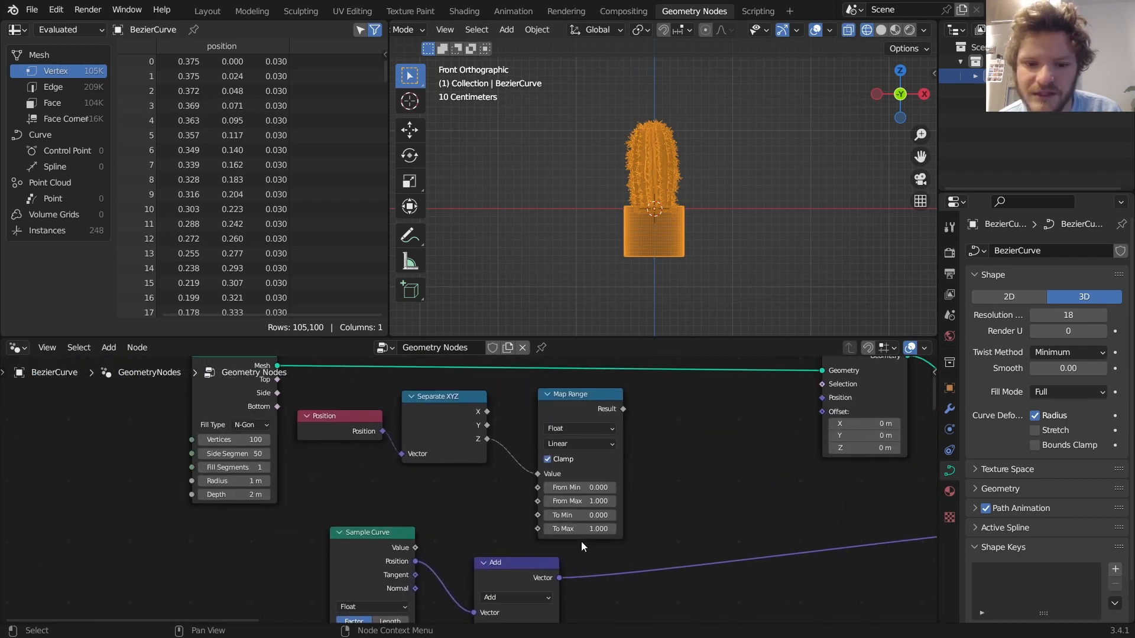
pyautogui.click(584, 488)
pyautogui.write('-1')
pyautogui.press('Return')
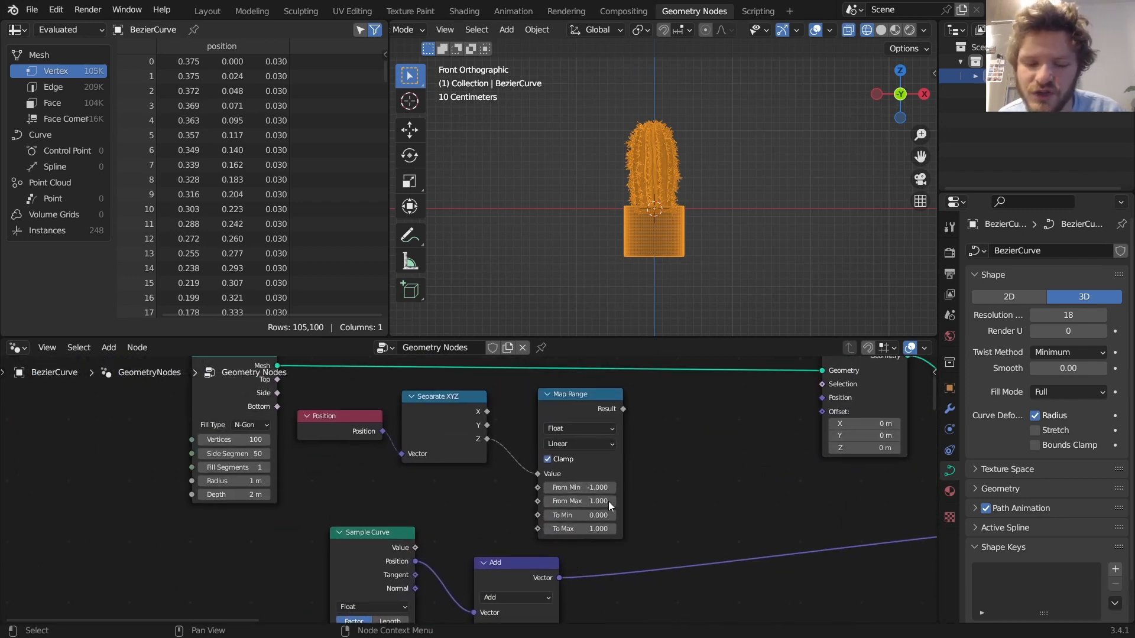
pyautogui.moveTo(581, 407); pyautogui.dragTo(550, 411)
pyautogui.moveTo(611, 395); pyautogui.dragTo(586, 430, button='middle')
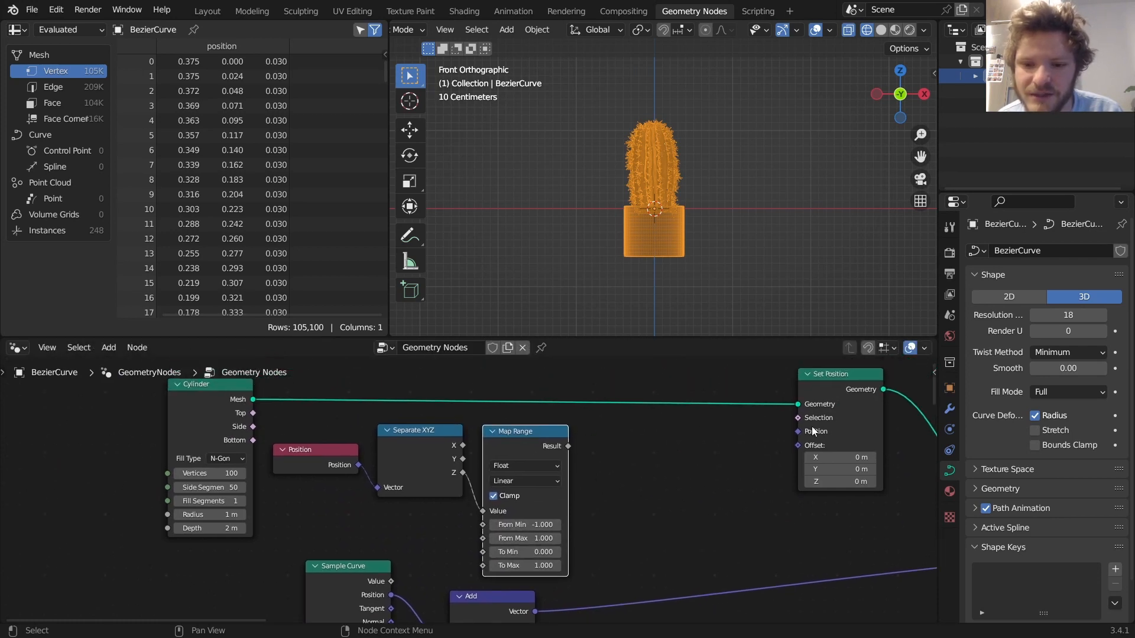
# Step: Add a Vector Math node before Set Position and connect the Position output to its first Vector input
pyautogui.hotkey('shift', 'a')
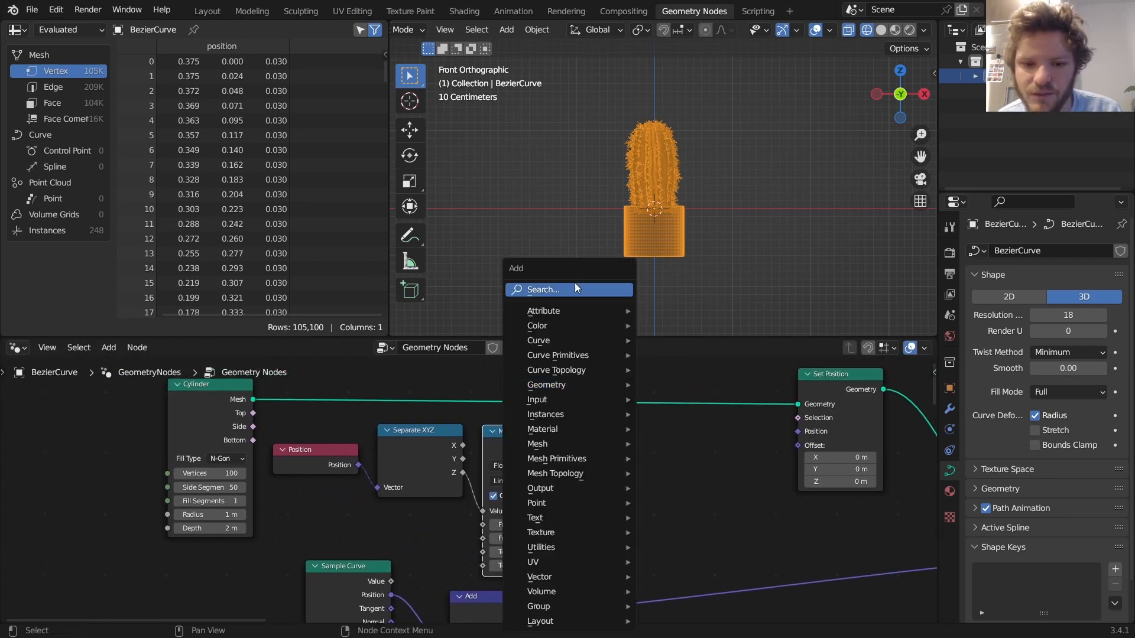
pyautogui.click(575, 282)
pyautogui.write('vec')
pyautogui.click(607, 328)
pyautogui.click(692, 468)
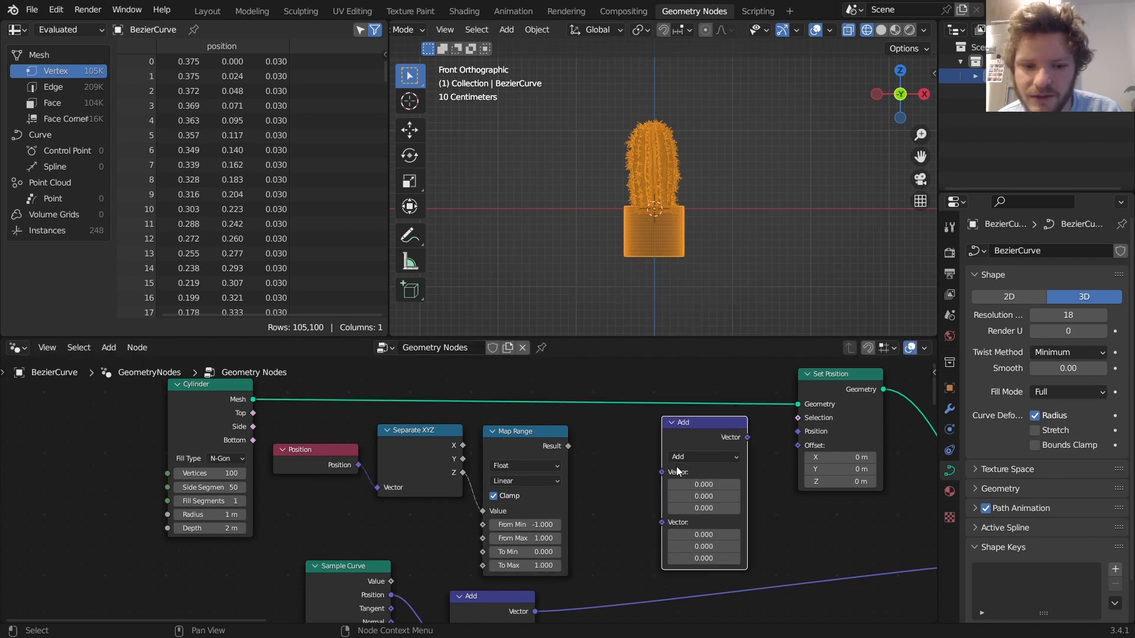
pyautogui.moveTo(358, 464); pyautogui.dragTo(662, 472)
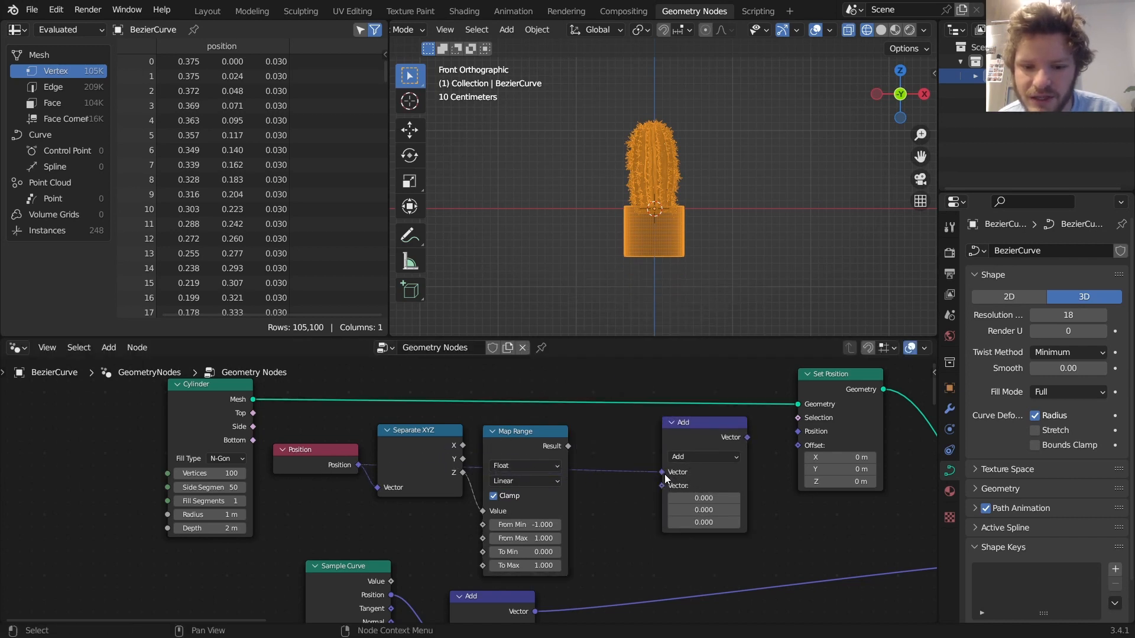
# Step: Set the Vector Math operation to Multiply and shift it and the Set Position node further from Map Range
pyautogui.click(691, 459)
pyautogui.click(686, 416)
pyautogui.moveTo(692, 430); pyautogui.dragTo(721, 430)
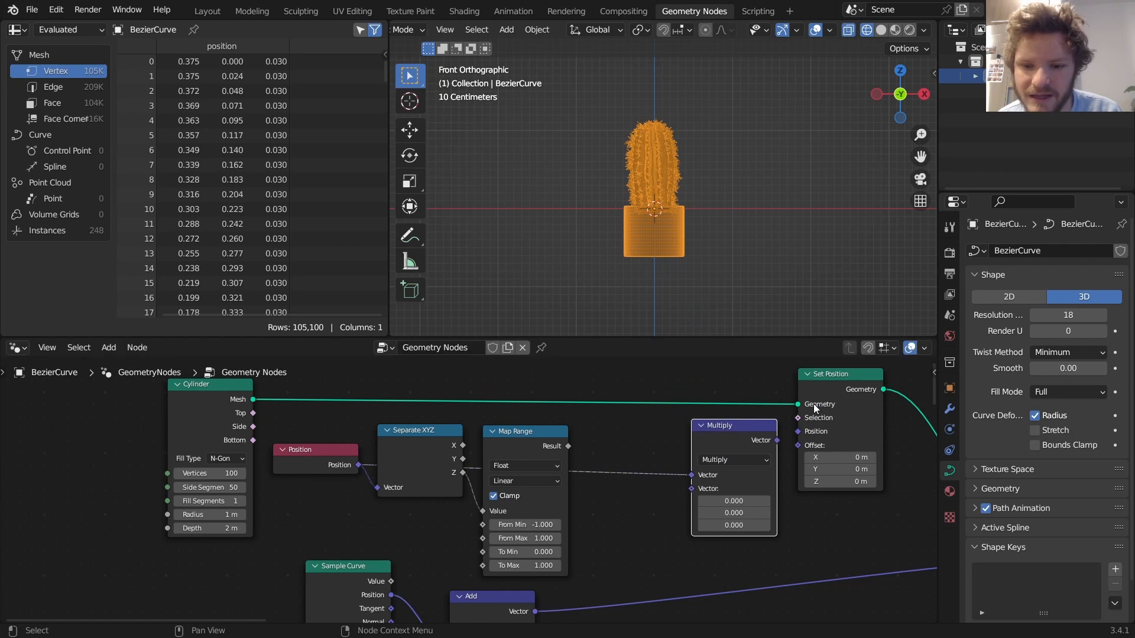
pyautogui.moveTo(834, 381); pyautogui.dragTo(883, 381)
pyautogui.moveTo(710, 438); pyautogui.dragTo(759, 438)
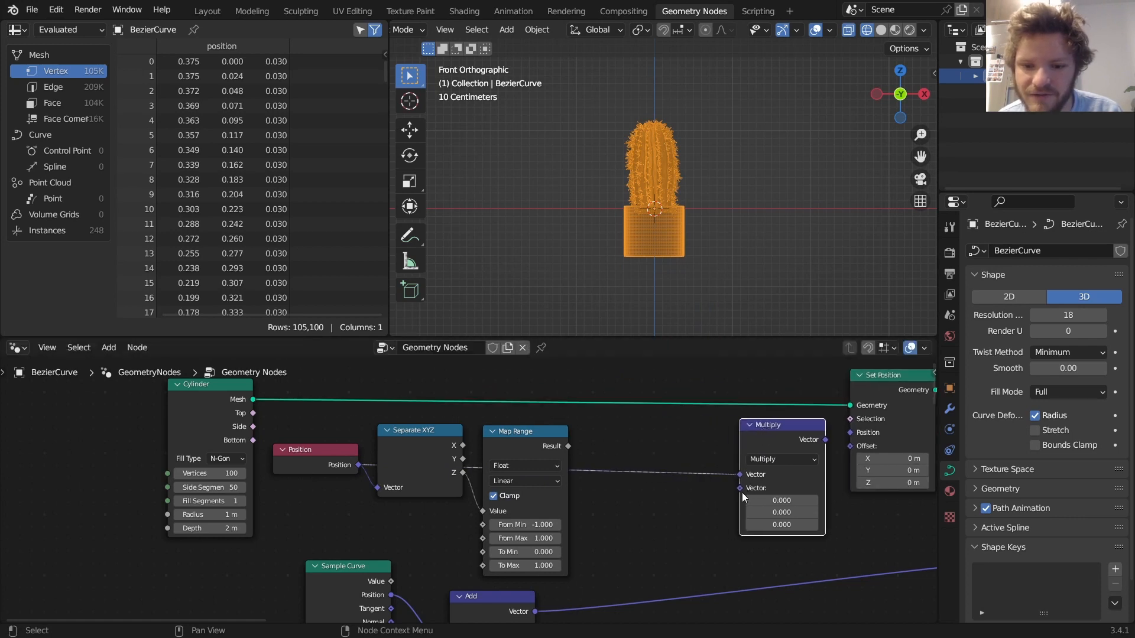
# Step: Add a Combine XYZ node feeding the second Vector input of Multiply, and set its Z to 1
pyautogui.moveTo(741, 489); pyautogui.dragTo(615, 460)
pyautogui.write('combi')
pyautogui.press('Return')
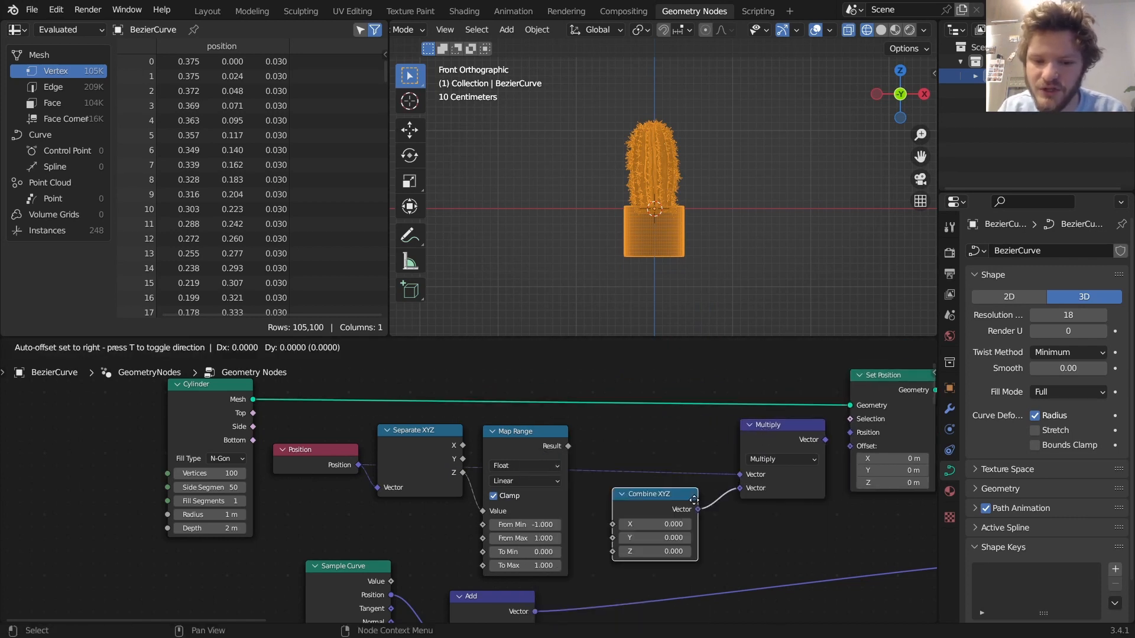
pyautogui.click(694, 499)
pyautogui.click(656, 551)
pyautogui.write('1')
pyautogui.press('Return')
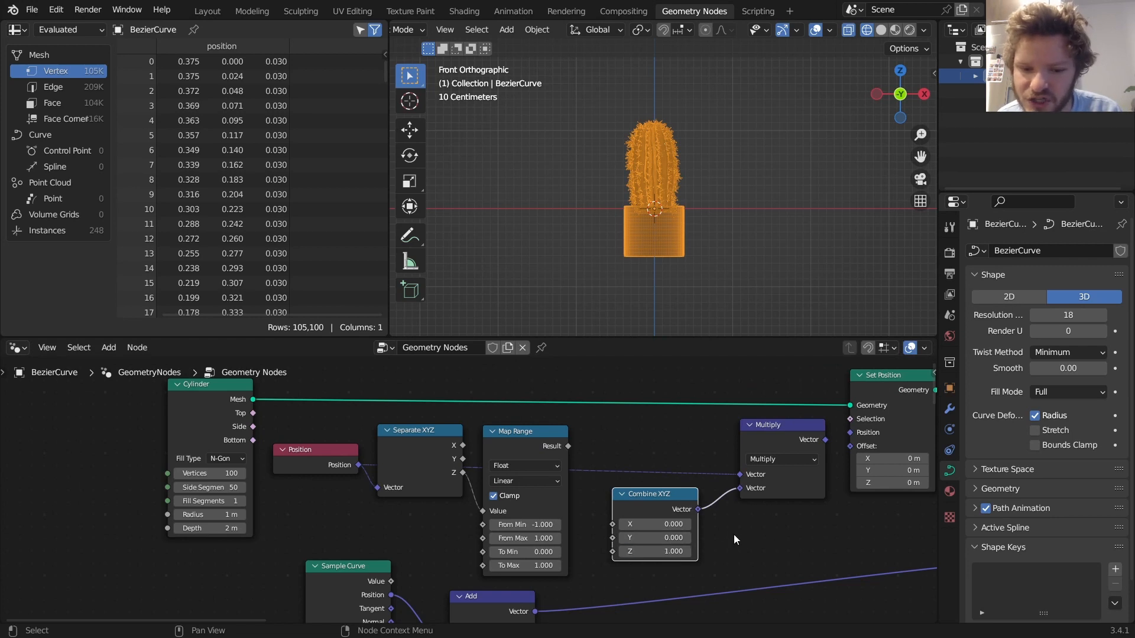
# Step: Connect the Map Range Result to Combine XYZ's X and Y, and the Multiply output to Set Position's Position input
pyautogui.moveTo(569, 447)
pyautogui.mouseDown()
pyautogui.moveTo(623, 523)
pyautogui.moveTo(546, 446)
pyautogui.mouseUp()
pyautogui.moveTo(825, 440); pyautogui.dragTo(850, 432)
pyautogui.scroll(4, 591, 215)
pyautogui.keyDown('shift'); pyautogui.moveTo(644, 260); pyautogui.dragTo(642, 215, button='middle'); pyautogui.keyUp('shift')
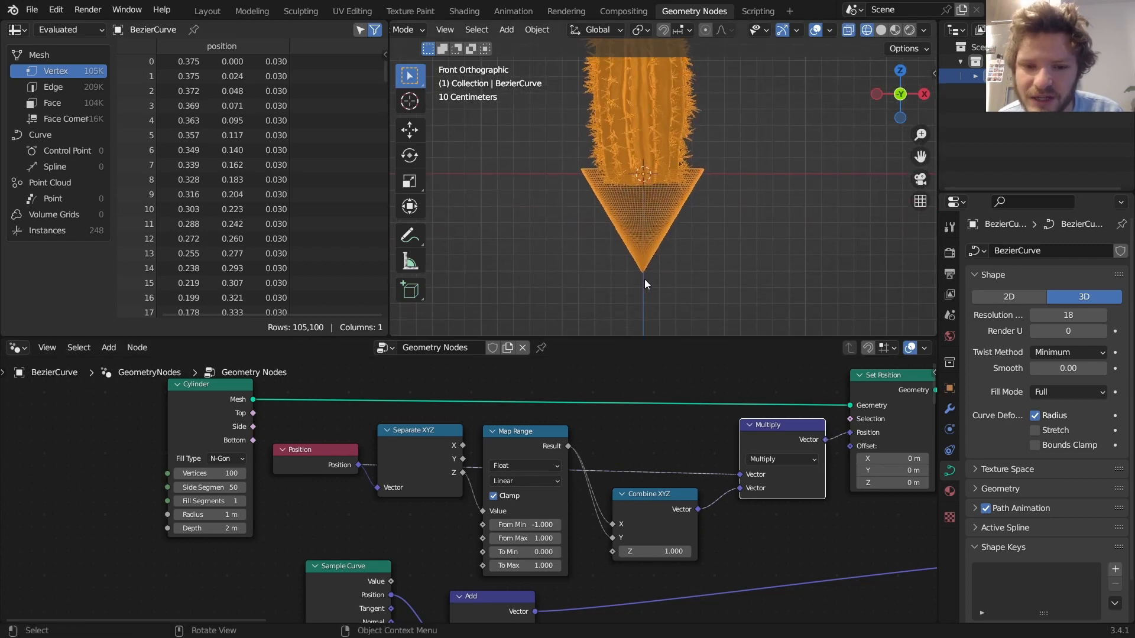
# Step: Circle the pot's pointed lower tip with a freehand annotation and erase that annotation
pyautogui.press('d')
pyautogui.moveTo(635, 278); pyautogui.dragTo(651, 270)
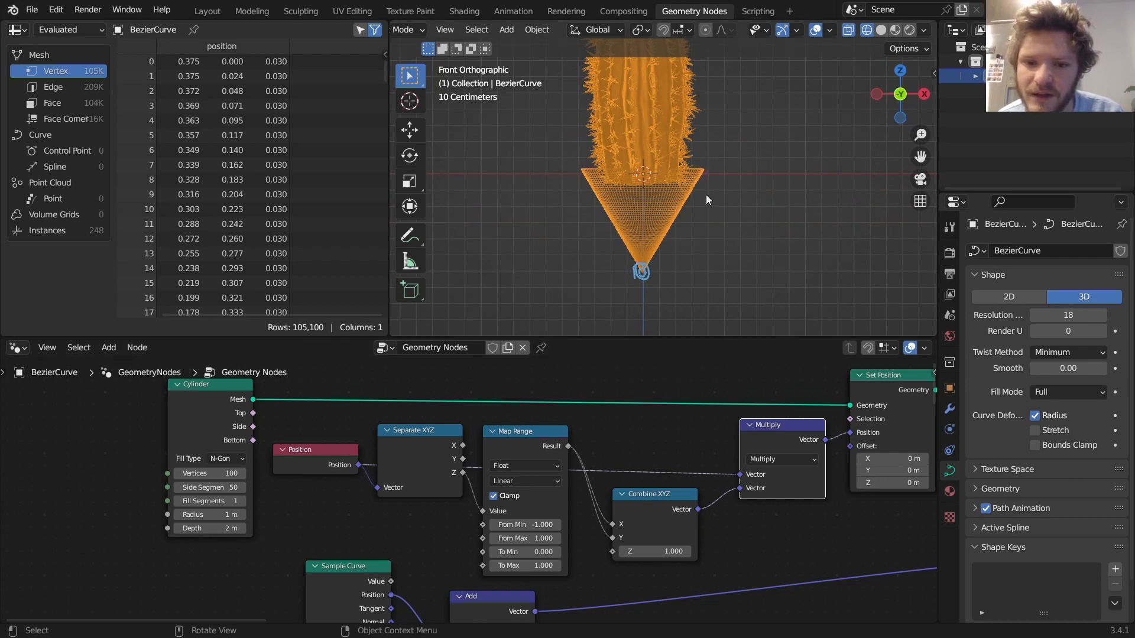
pyautogui.press('d')
pyautogui.moveTo(638, 273); pyautogui.dragTo(653, 271, button='right')
# Step: Set the 3D viewport to front orthographic view with Solid shading
pyautogui.moveTo(650, 212)
pyautogui.mouseDown(button='middle')
pyautogui.moveTo(686, 252)
pyautogui.moveTo(678, 246)
pyautogui.mouseUp(button='middle')
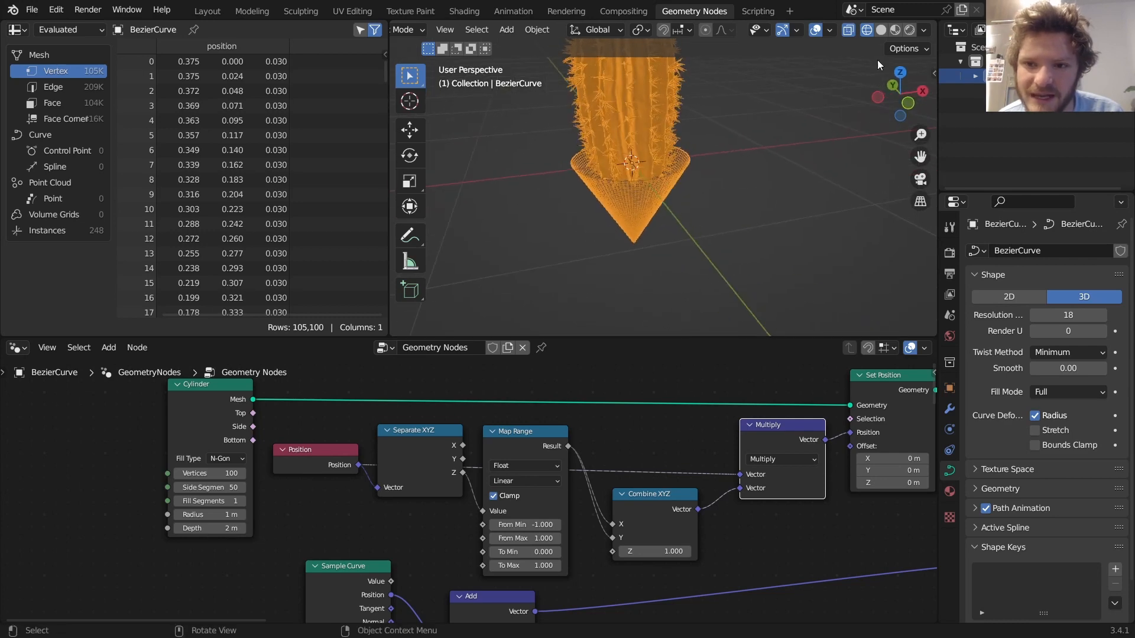
pyautogui.click(910, 103)
pyautogui.click(882, 29)
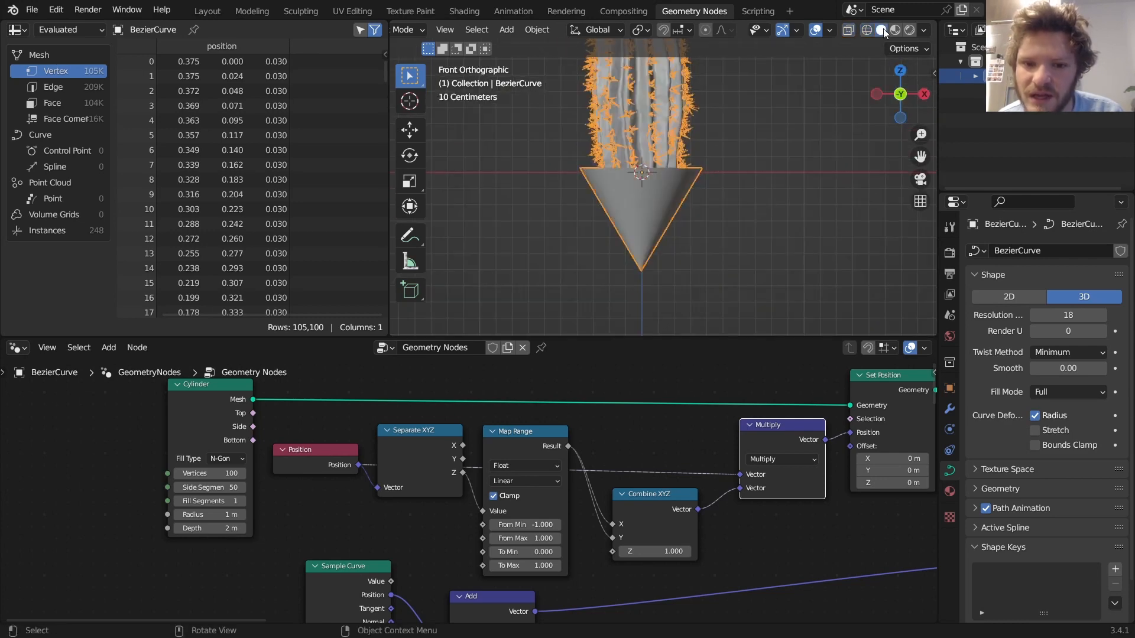
# Step: Shift the Multiply, Set Position and Transform nodes away from Map Range, and move Combine XYZ beside Multiply
pyautogui.scroll(-4, 644, 438)
pyautogui.moveTo(735, 452); pyautogui.dragTo(467, 425, button='middle')
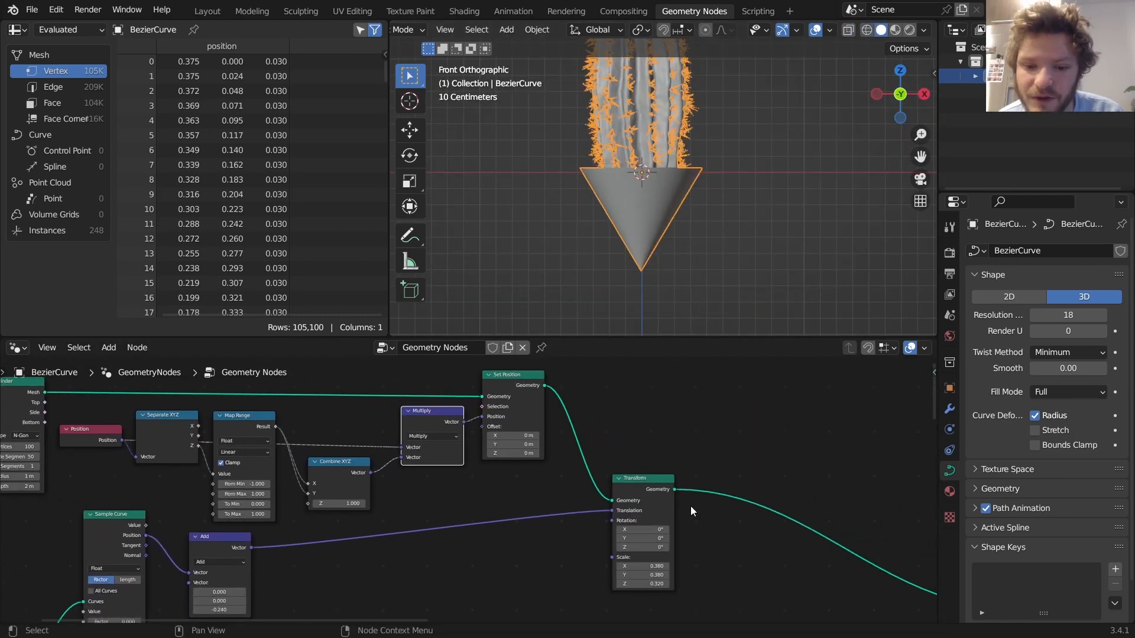
pyautogui.moveTo(733, 551); pyautogui.dragTo(424, 384)
pyautogui.press('g')
pyautogui.click(722, 381)
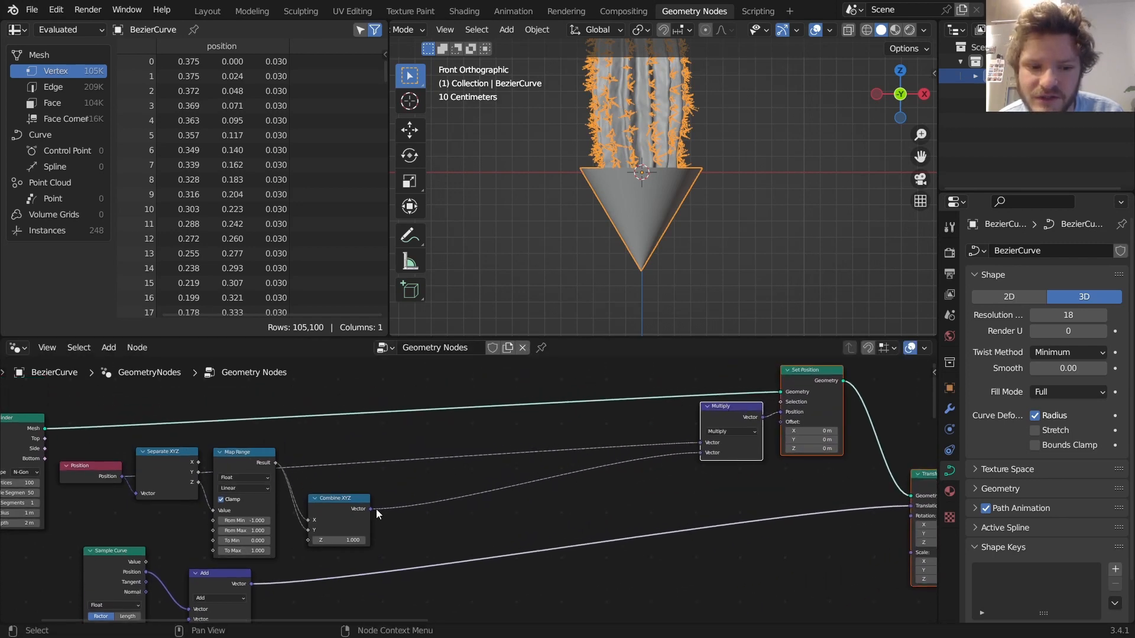
pyautogui.click(359, 509)
pyautogui.press('g')
pyautogui.click(688, 498)
# Step: Join the two links entering Combine XYZ with a reroute, and insert an RGB Curves node between Map Range and the reroute
pyautogui.scroll(1, 460, 489)
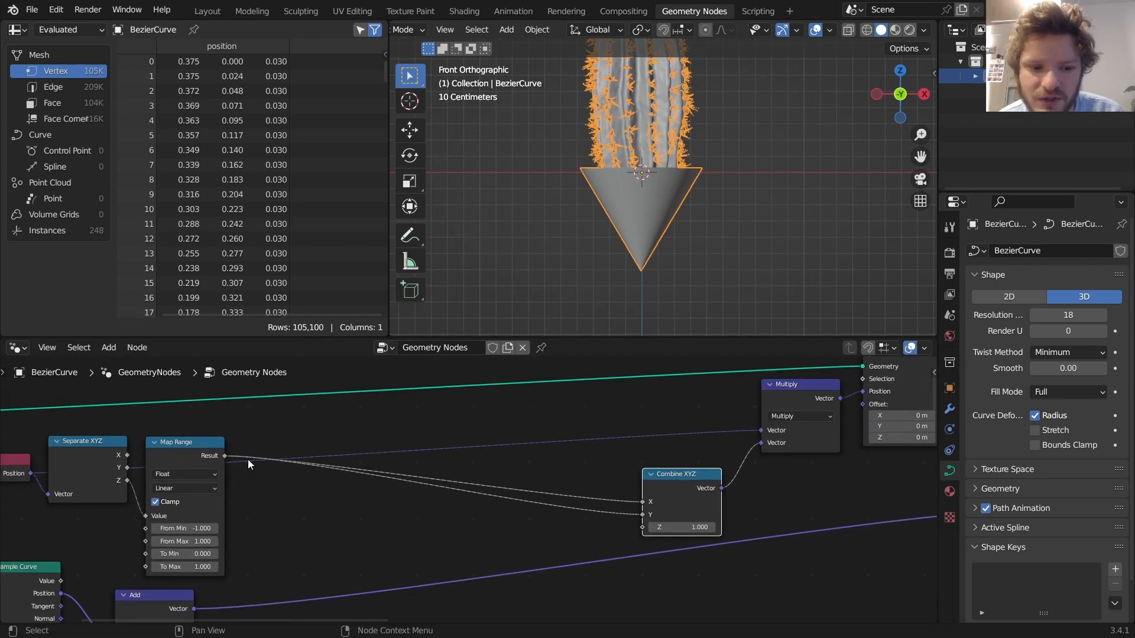
pyautogui.keyDown('shift'); pyautogui.moveTo(566, 515); pyautogui.dragTo(574, 460, button='right'); pyautogui.keyUp('shift')
pyautogui.hotkey('shift', 'a')
pyautogui.write('r')
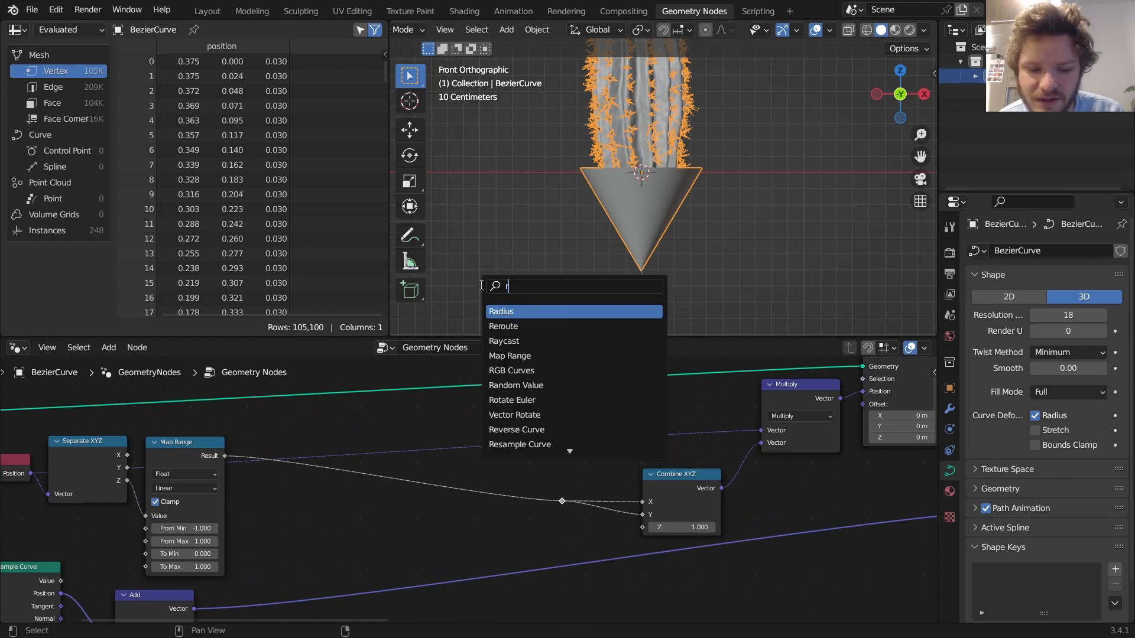
pyautogui.write('gb c')
pyautogui.press('Return')
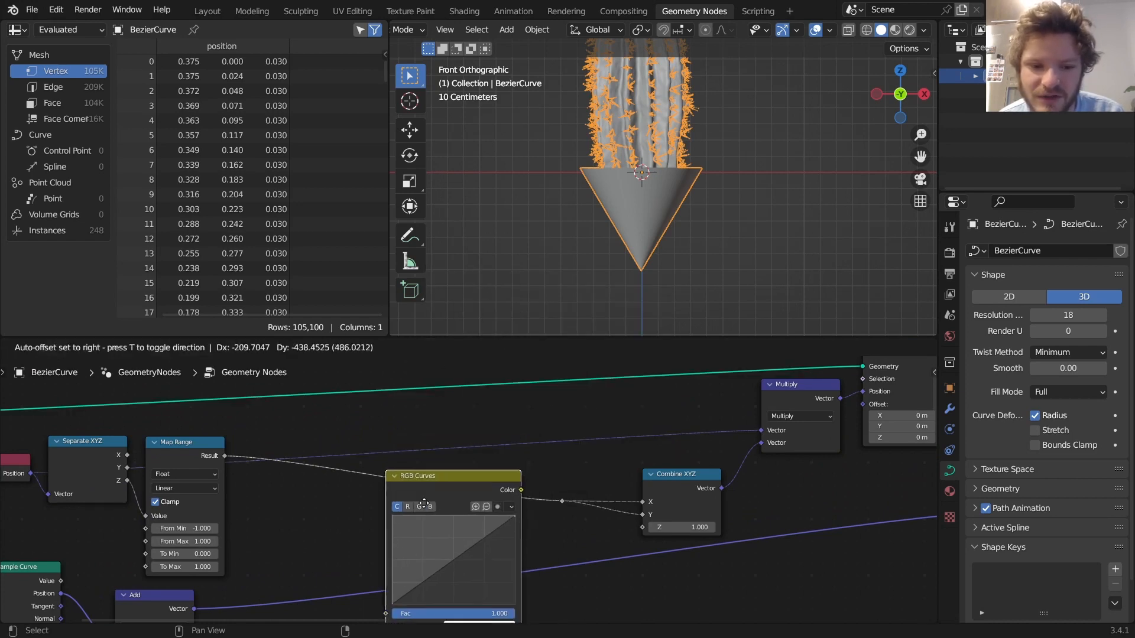
pyautogui.click(434, 455)
pyautogui.scroll(2, 368, 506)
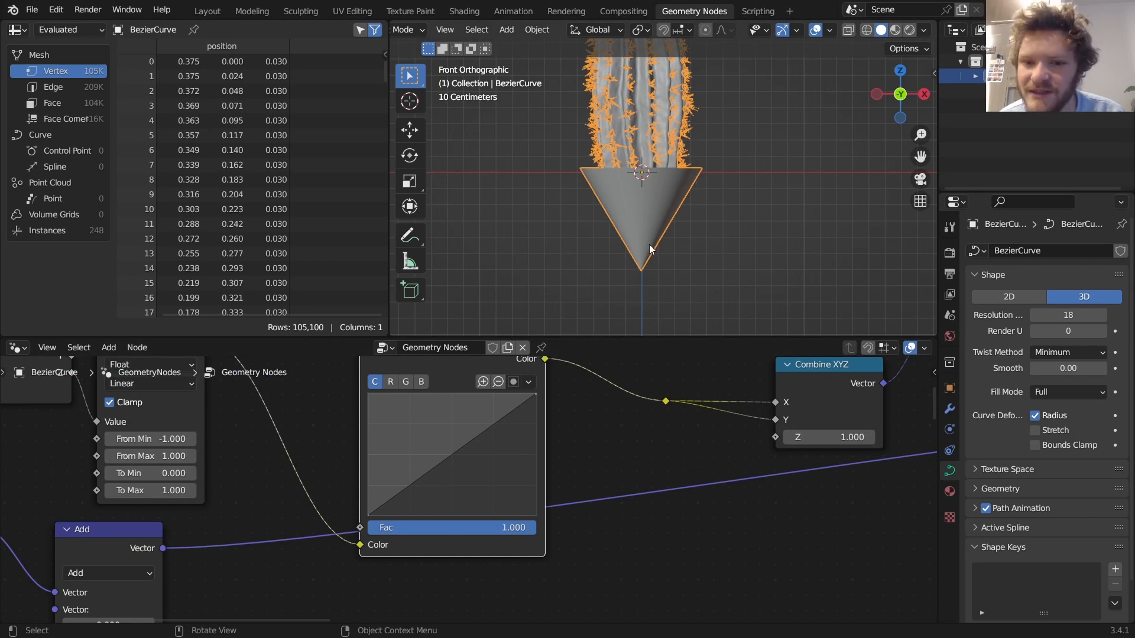
# Step: Try a bowl-shaped profile in RGB Curves, undo it, and raise the curve's start point to 0.7900
pyautogui.moveTo(445, 466); pyautogui.dragTo(407, 440)
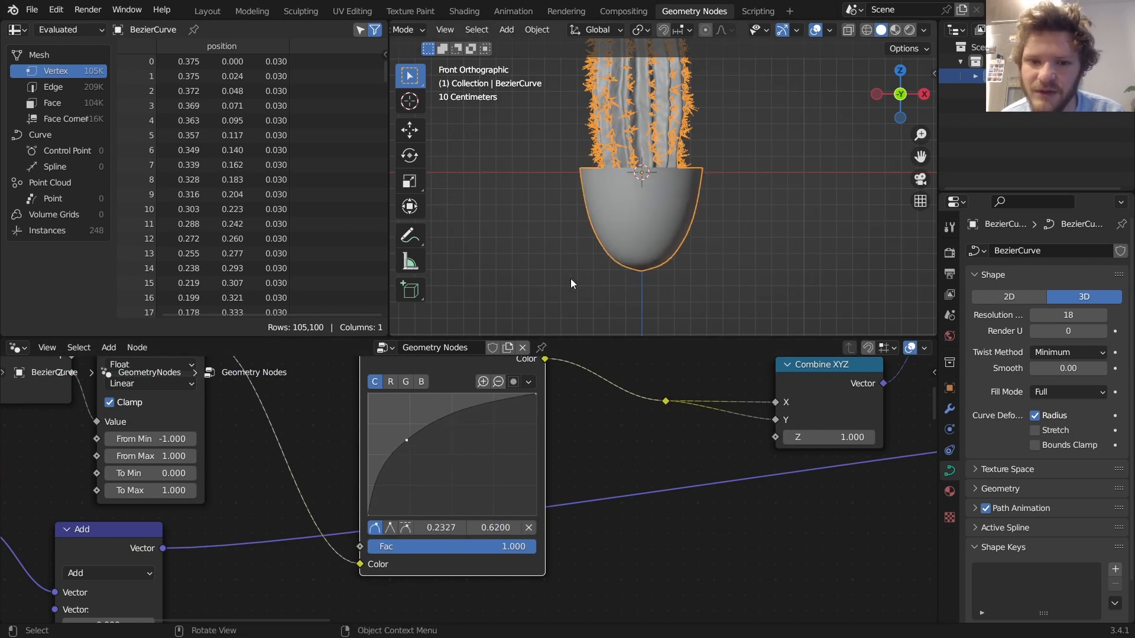
pyautogui.hotkey('ctrl', 'z')
pyautogui.moveTo(370, 515); pyautogui.dragTo(368, 419)
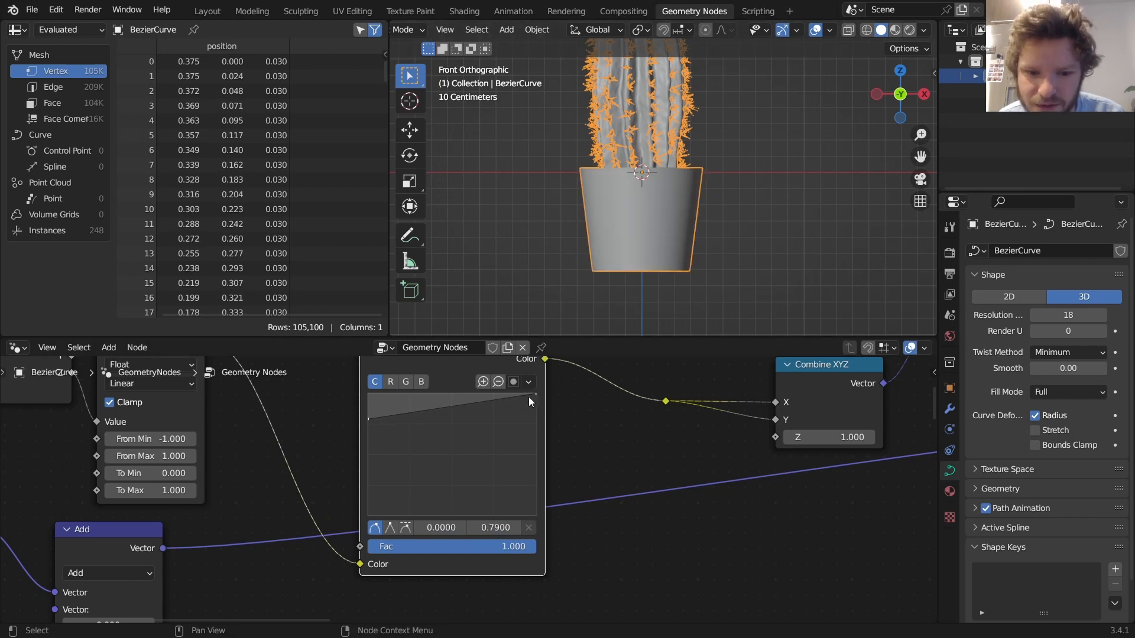
# Step: Form the pot's rim with two vector-handle points on the curve, placing the lower one at 0.7345, 0.8800
pyautogui.moveTo(482, 402); pyautogui.dragTo(494, 397)
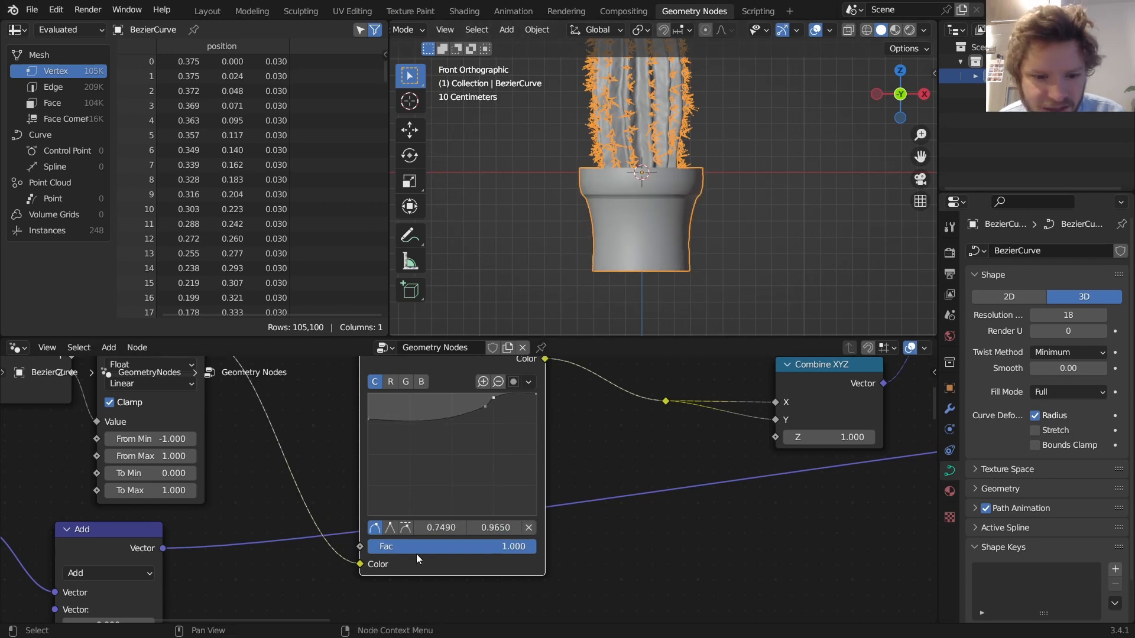
pyautogui.scroll(3, 406, 513)
pyautogui.moveTo(427, 500); pyautogui.dragTo(520, 526, button='middle')
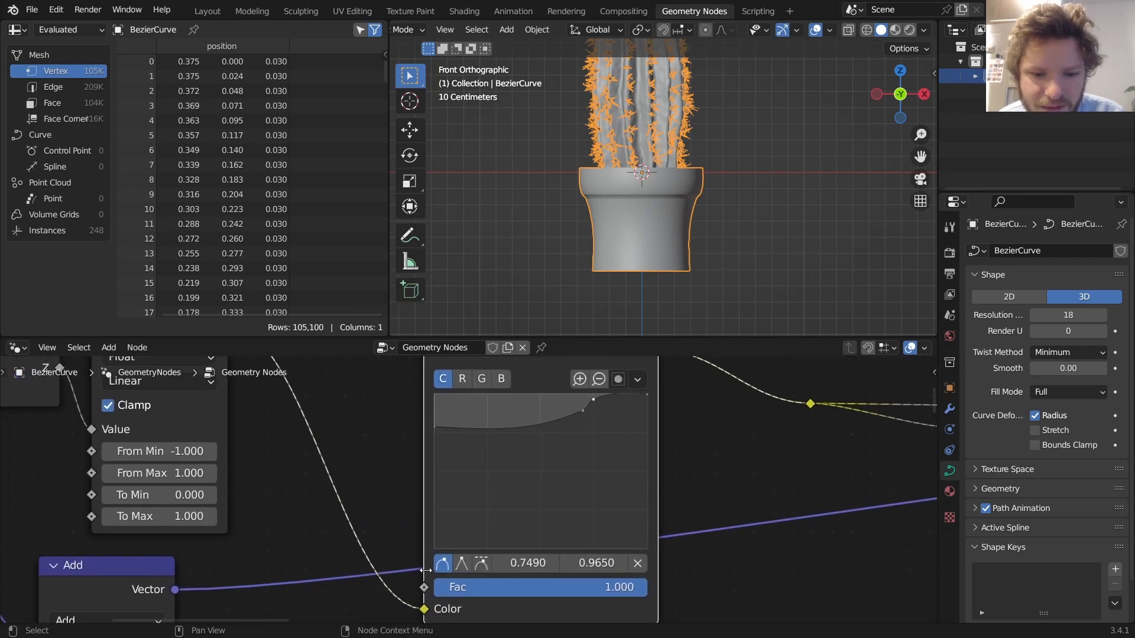
pyautogui.click(467, 566)
pyautogui.click(584, 410)
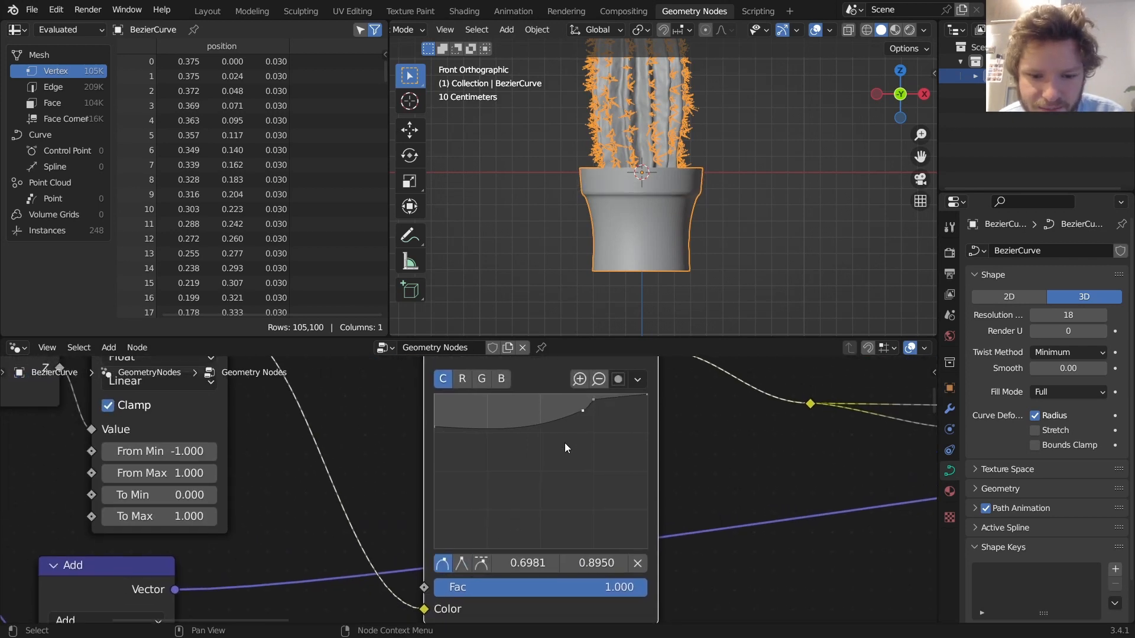
pyautogui.click(466, 566)
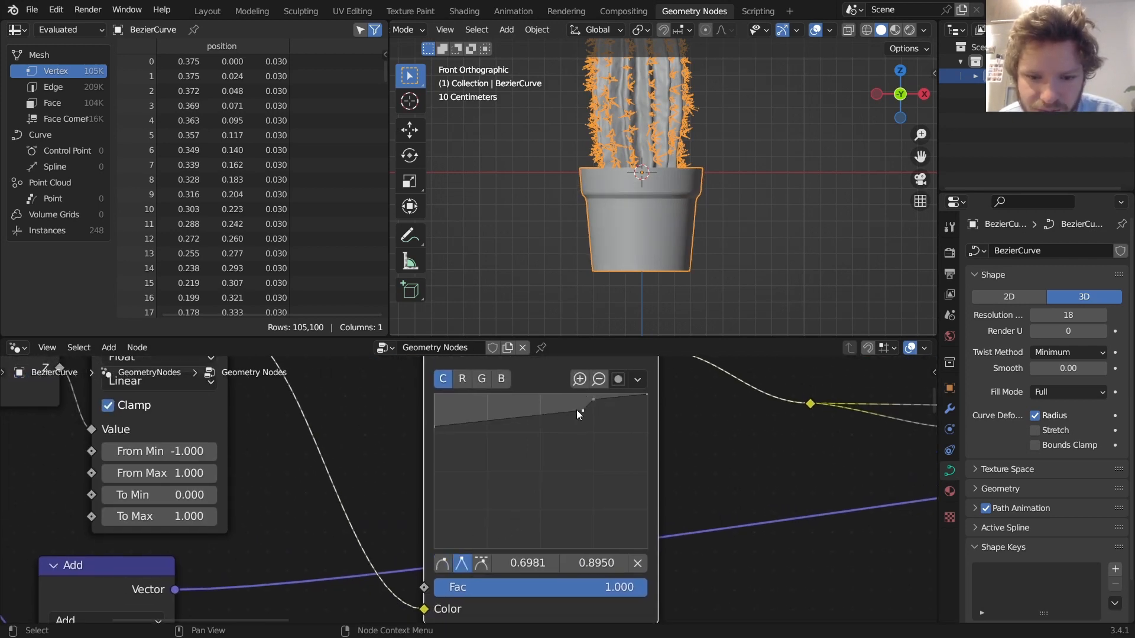
pyautogui.moveTo(593, 400); pyautogui.dragTo(591, 416)
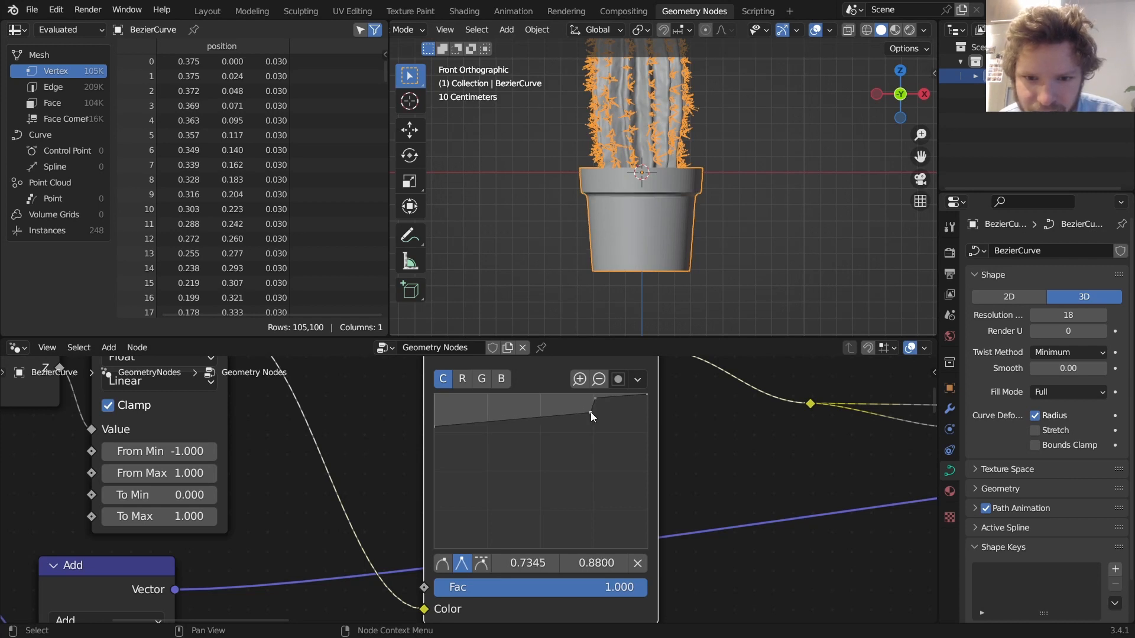
# Step: Round the pot's bottom edge by lowering the curve's start to 0.7550 and adding points at 0.0218, 0.7950 and 0.1200, 0.8250
pyautogui.moveTo(451, 438); pyautogui.dragTo(669, 413, button='middle')
pyautogui.scroll(2, 669, 413)
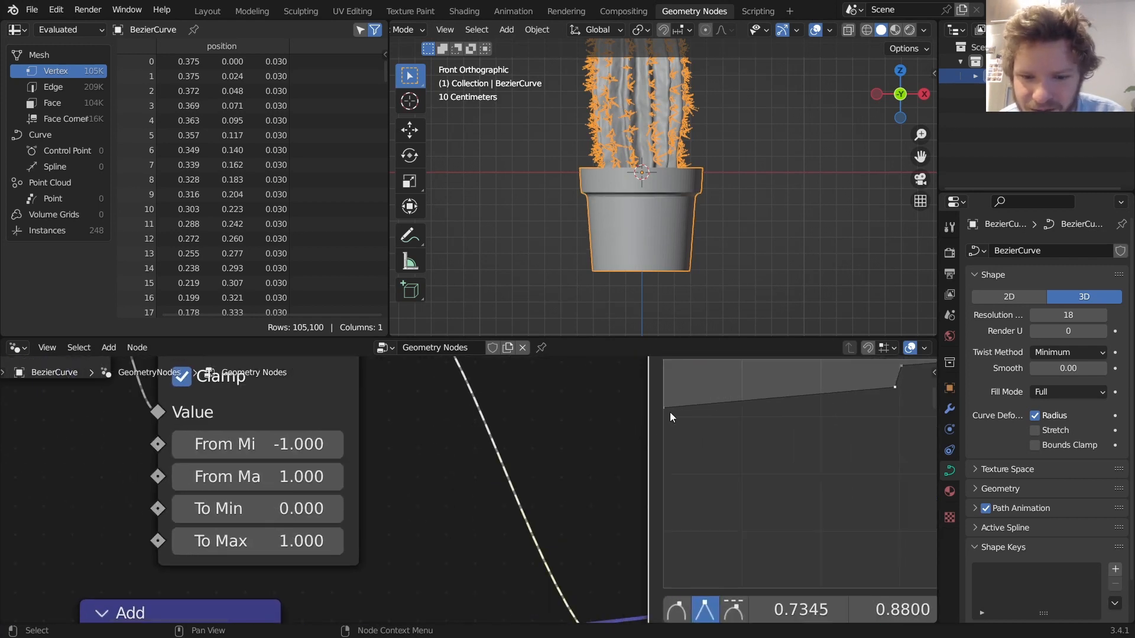
pyautogui.click(676, 406)
pyautogui.moveTo(682, 407)
pyautogui.mouseDown()
pyautogui.moveTo(706, 406)
pyautogui.moveTo(664, 416)
pyautogui.mouseUp()
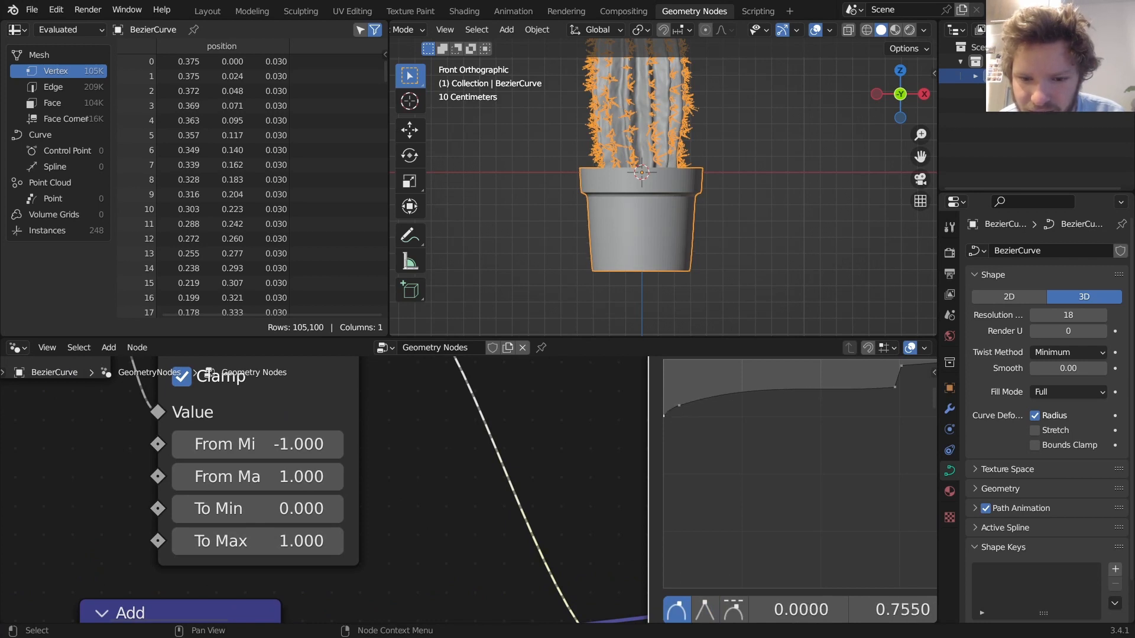
pyautogui.click(714, 399)
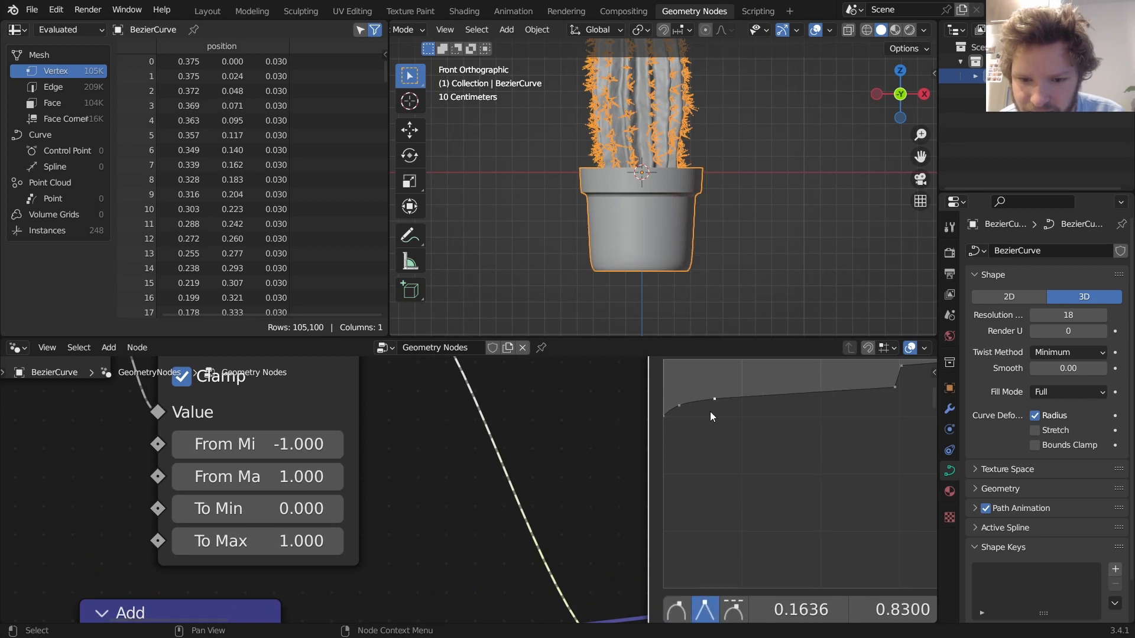
pyautogui.moveTo(715, 398); pyautogui.dragTo(670, 407)
pyautogui.scroll(8, 690, 225)
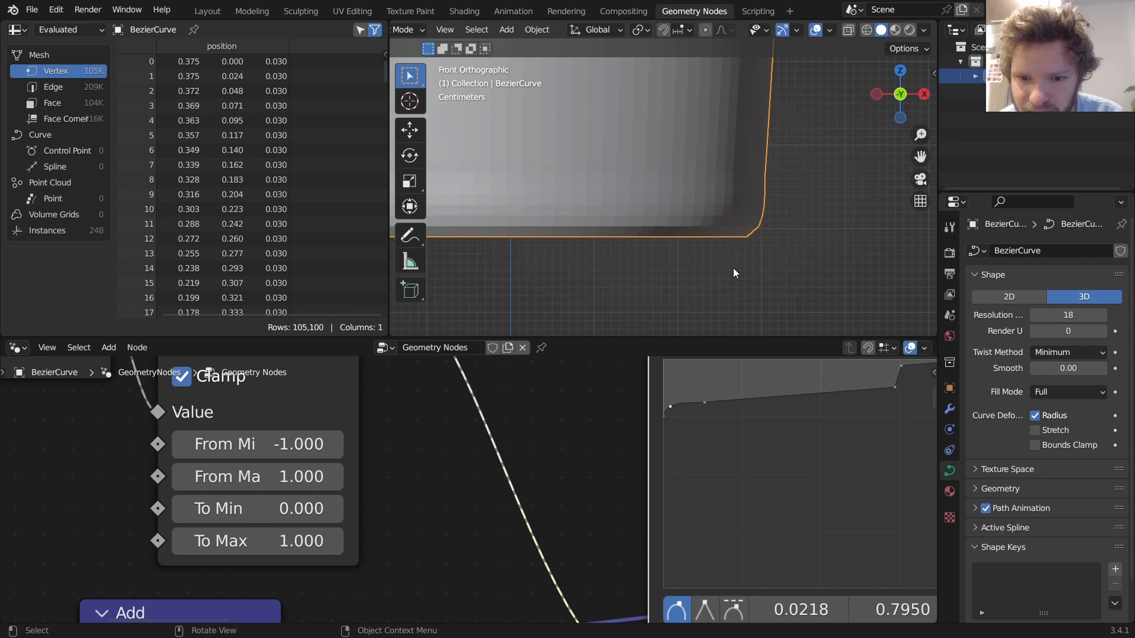
pyautogui.moveTo(704, 402); pyautogui.dragTo(702, 400)
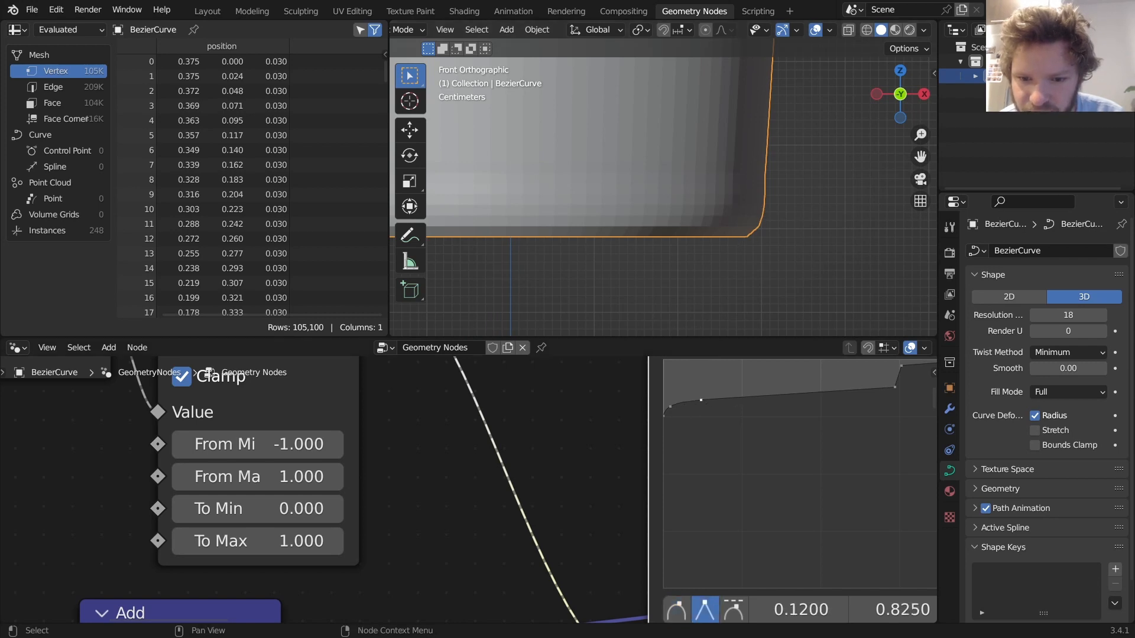
pyautogui.scroll(-6, 710, 182)
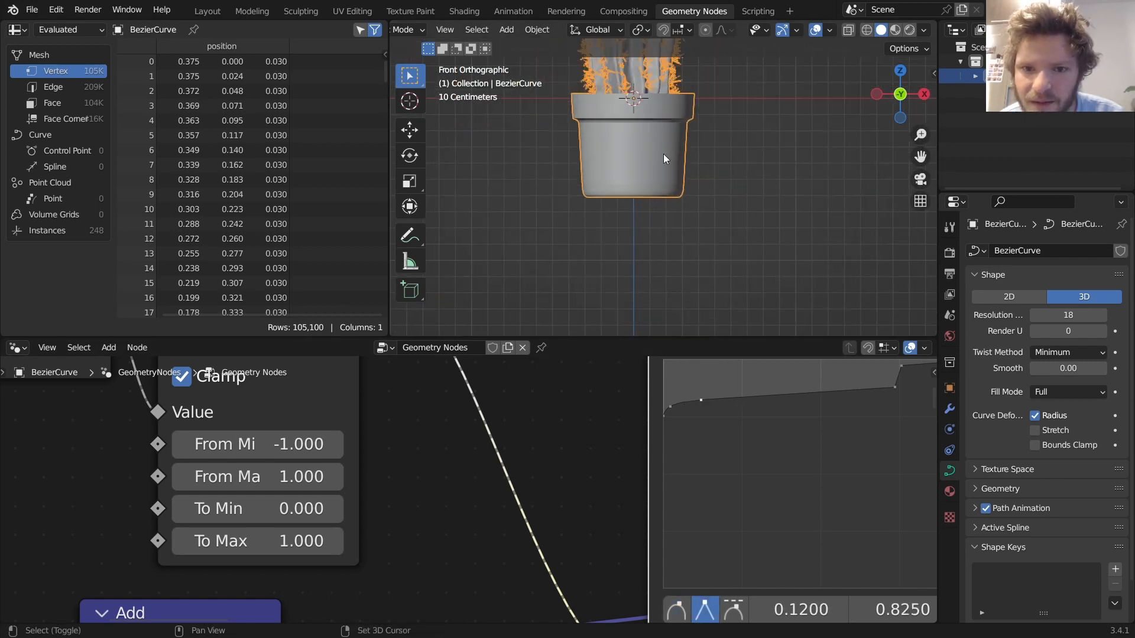
pyautogui.moveTo(664, 154); pyautogui.dragTo(711, 157, button='middle')
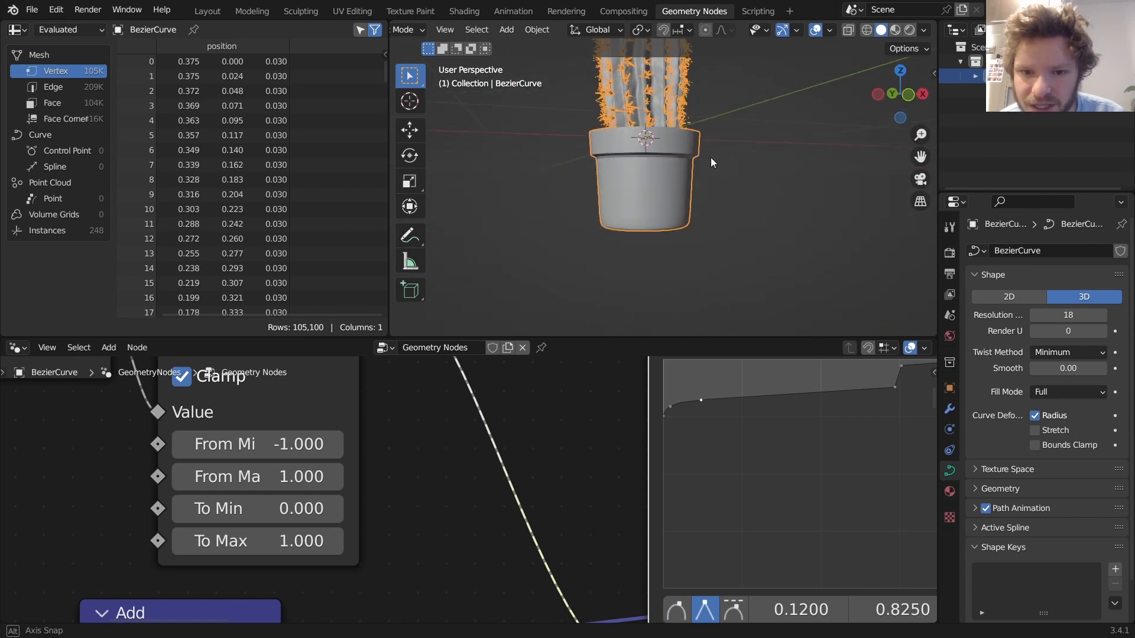
# Step: Add three points along the rim section of the curve and lower the middle one to carve a groove into the rim
pyautogui.moveTo(883, 382); pyautogui.dragTo(723, 421, button='middle')
pyautogui.scroll(1, 800, 397)
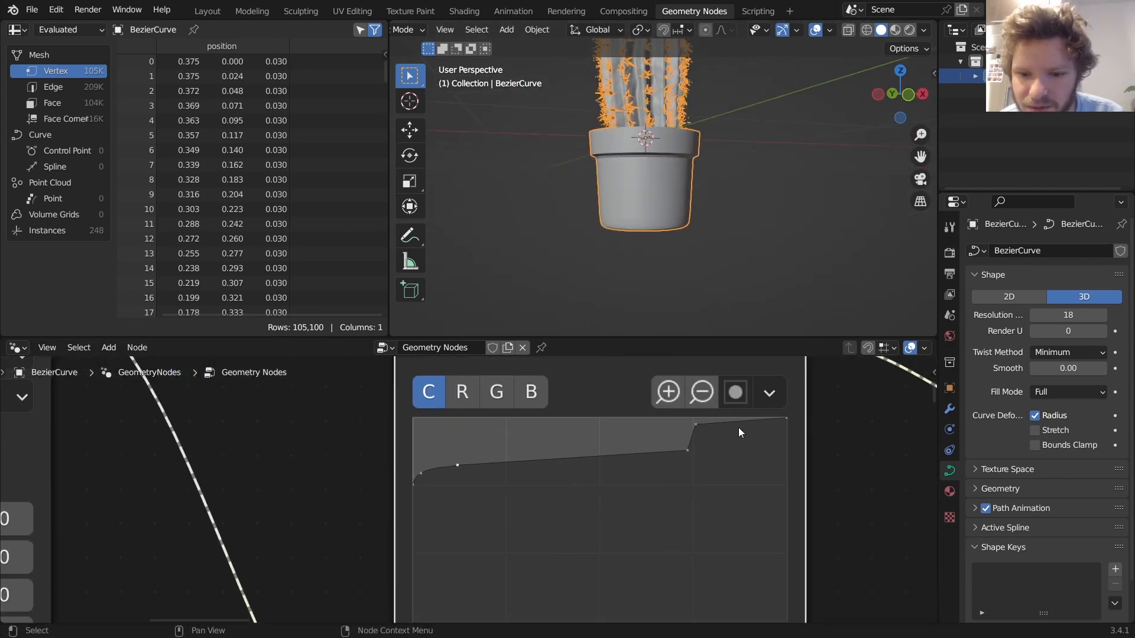
pyautogui.moveTo(737, 423); pyautogui.dragTo(735, 442)
pyautogui.press('Delete')
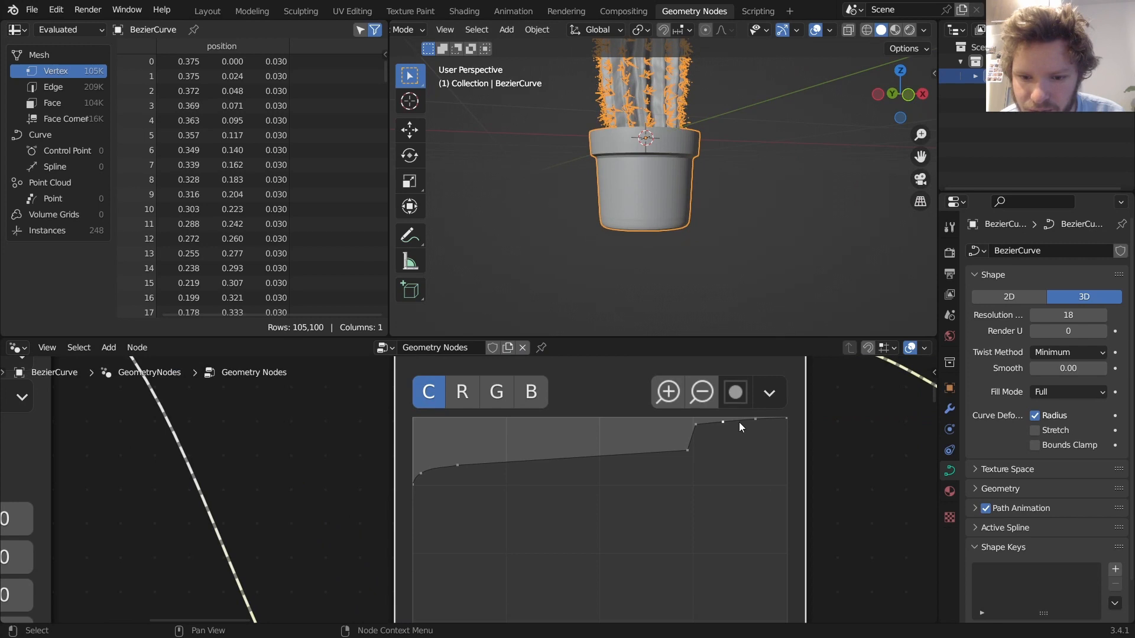
pyautogui.click(735, 423)
pyautogui.moveTo(739, 427); pyautogui.dragTo(739, 429)
pyautogui.scroll(2, 654, 174)
pyautogui.scroll(2, 687, 225)
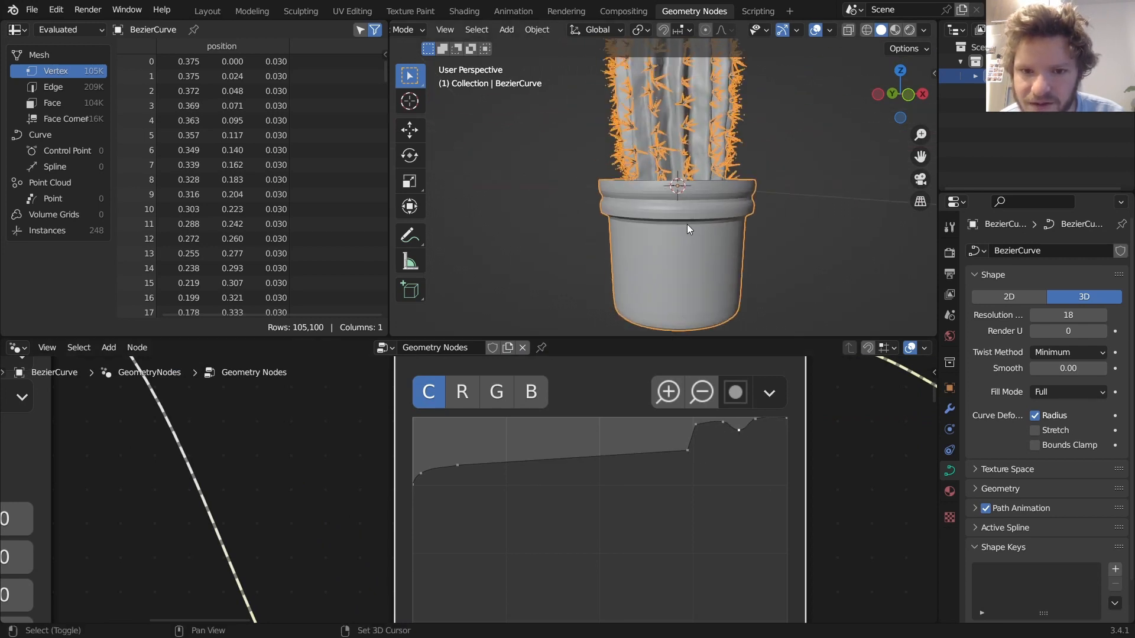
pyautogui.scroll(1, 688, 224)
# Step: Refine the curve points on both sides of the rim's groove, giving the one nearest the curve's end a vector handle
pyautogui.click(757, 420)
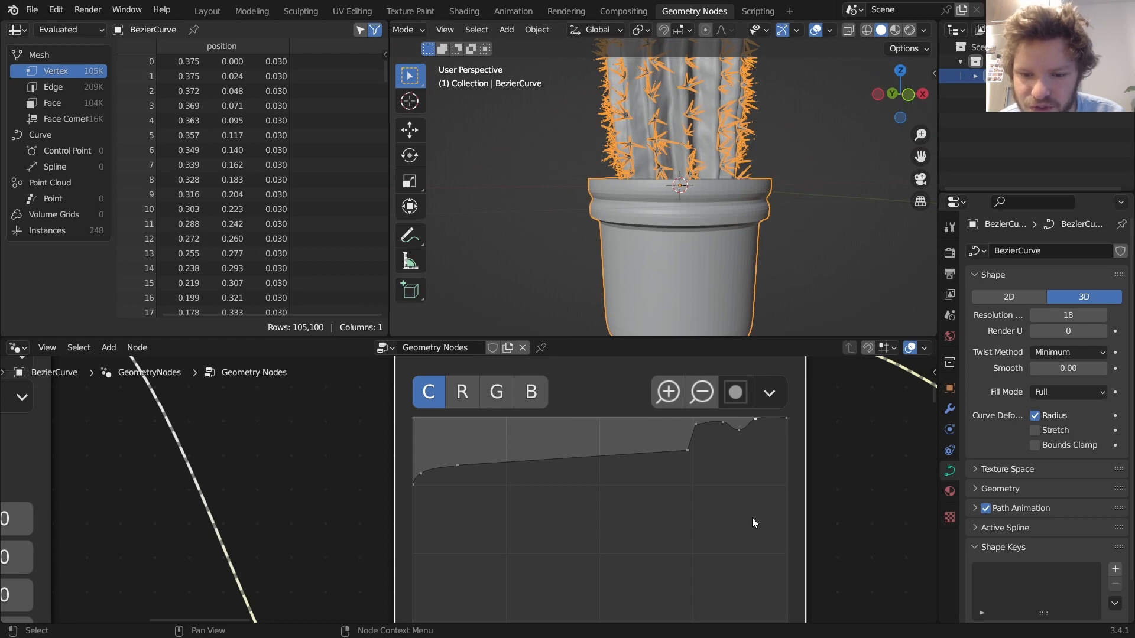
pyautogui.moveTo(752, 526); pyautogui.dragTo(798, 489, button='middle')
pyautogui.click(490, 555)
pyautogui.scroll(-4, 807, 442)
pyautogui.click(690, 416)
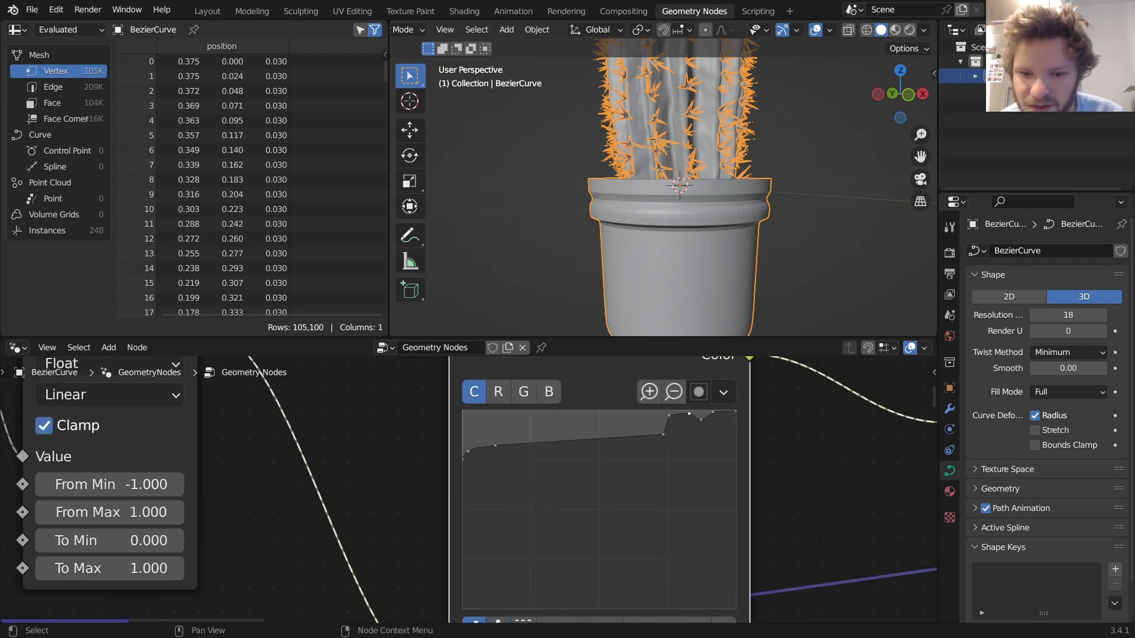
pyautogui.moveTo(689, 414); pyautogui.dragTo(688, 415)
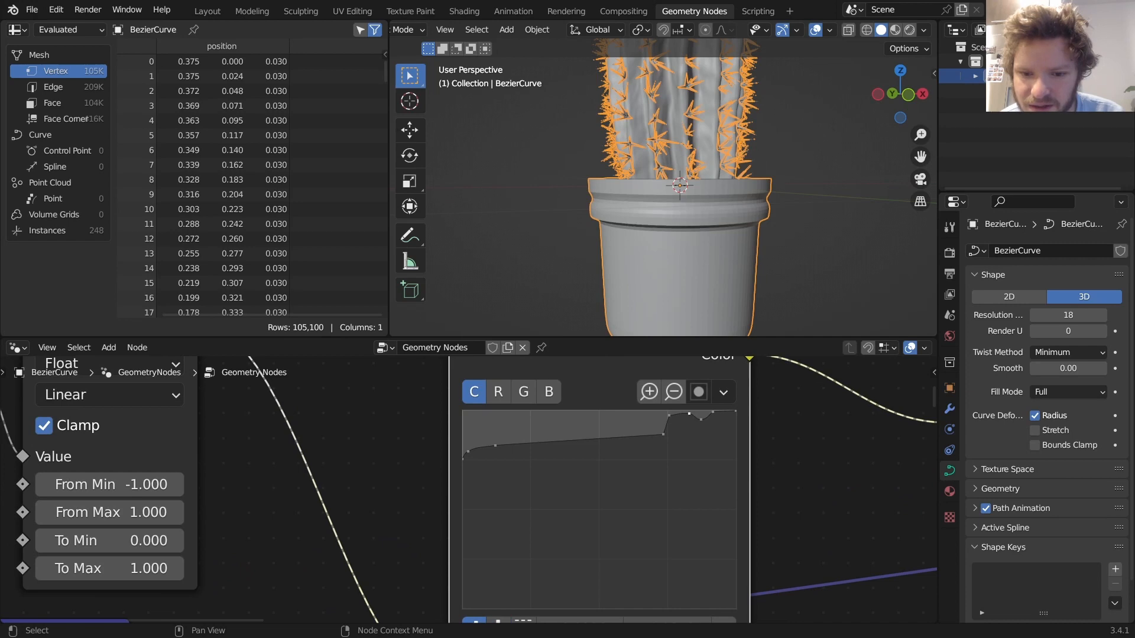
pyautogui.click(714, 412)
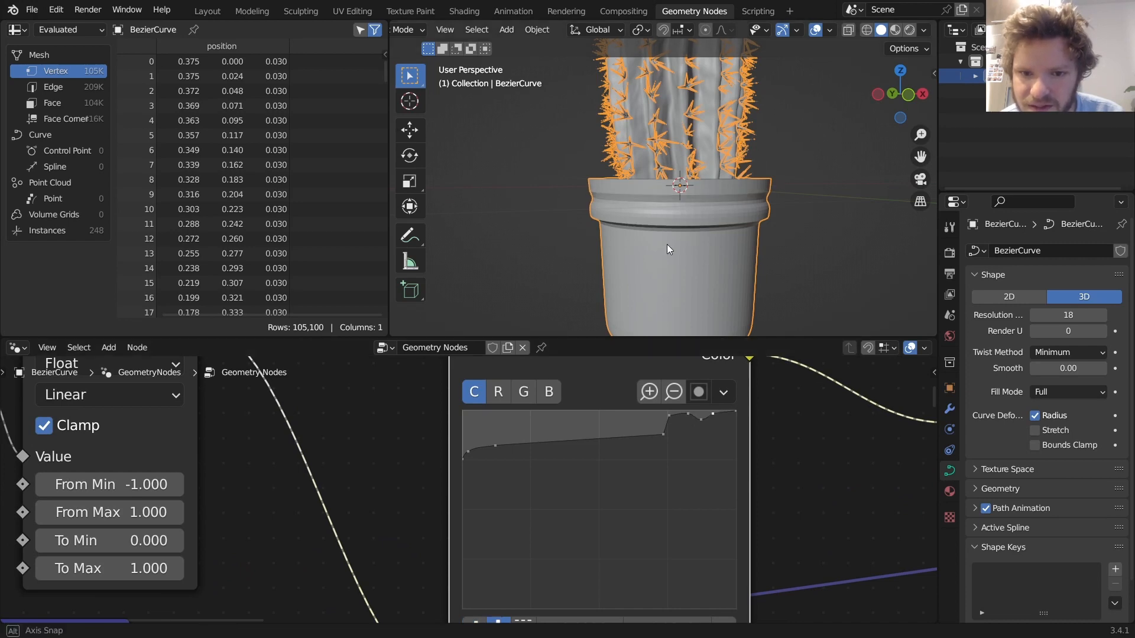
pyautogui.moveTo(666, 244); pyautogui.dragTo(711, 256, button='middle')
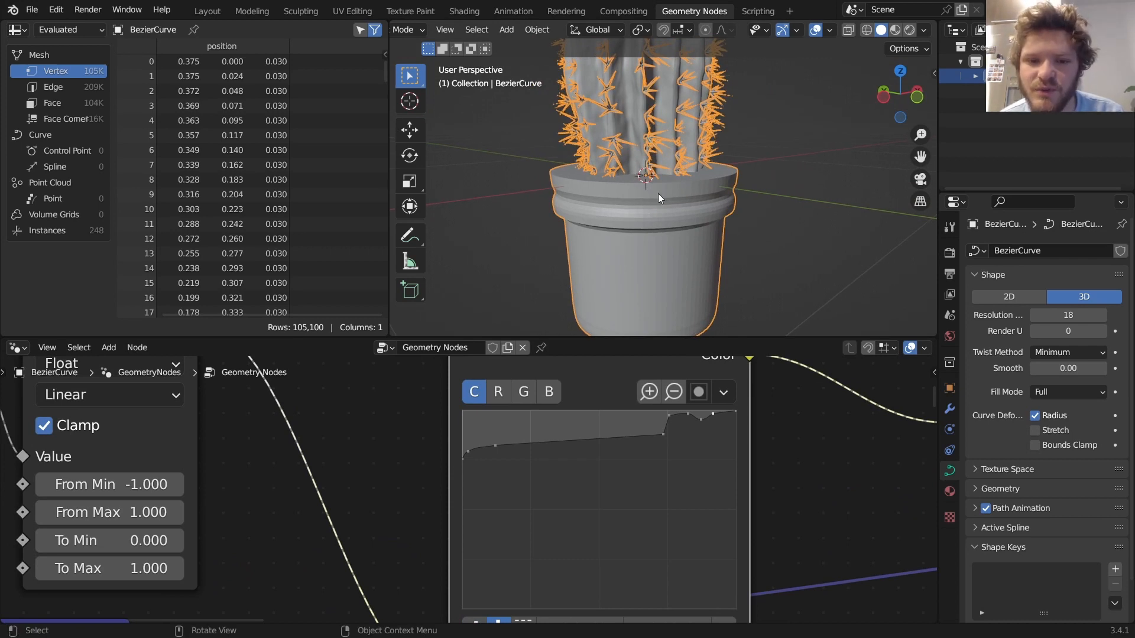
pyautogui.scroll(-2, 658, 193)
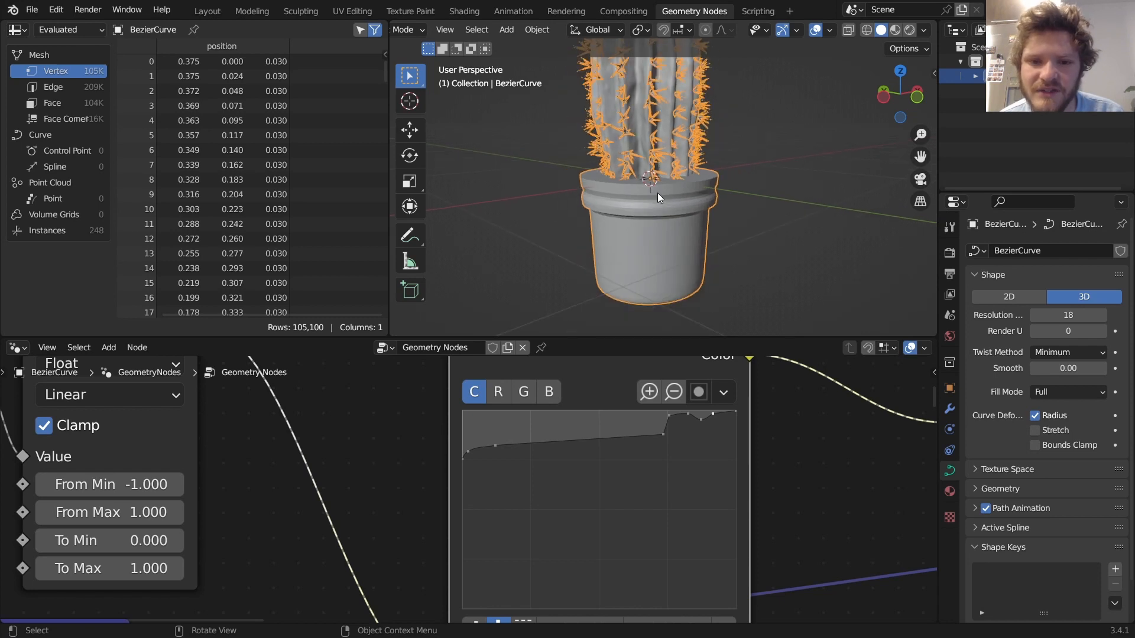
pyautogui.scroll(2, 657, 193)
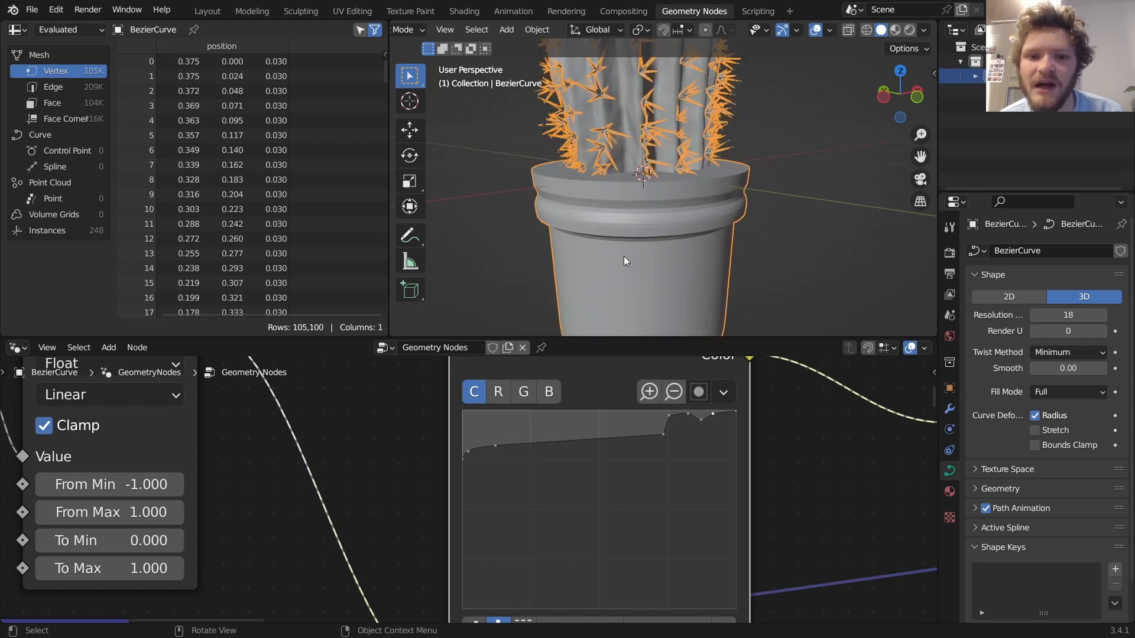
pyautogui.scroll(-2, 624, 257)
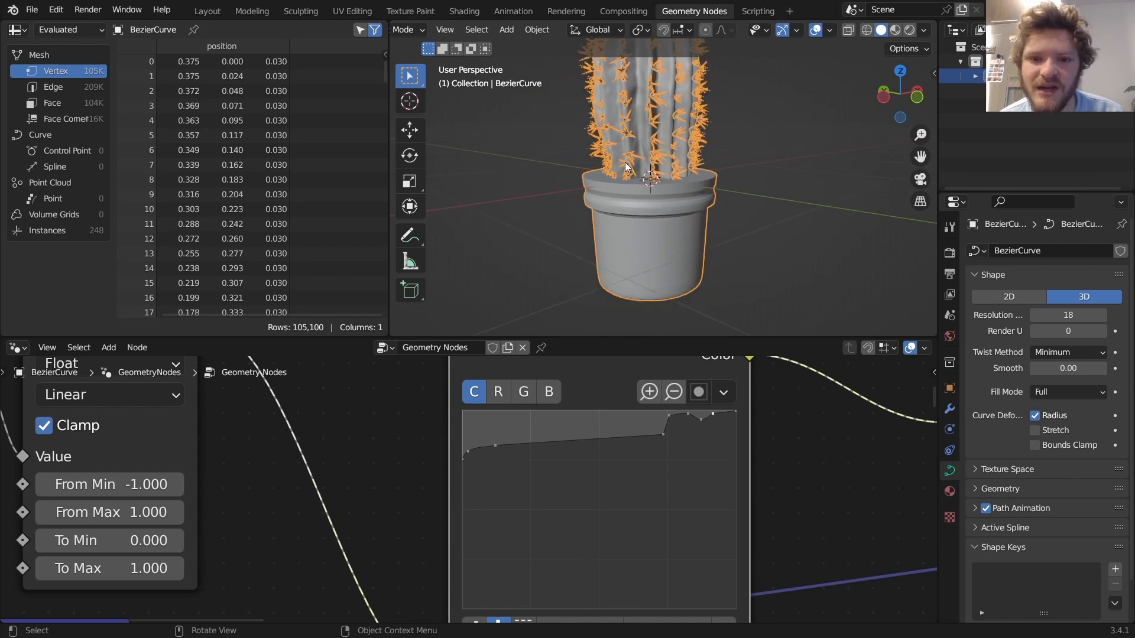